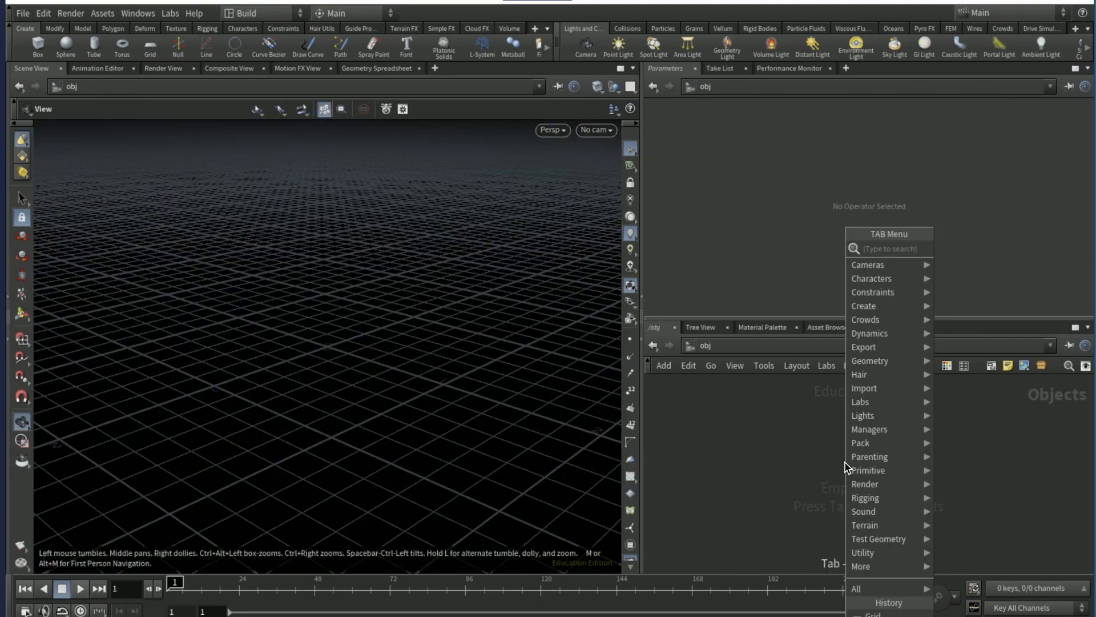
- Create a Grid object in the empty scene and go inside its geometry network
{"action": "type", "text": "grid"}
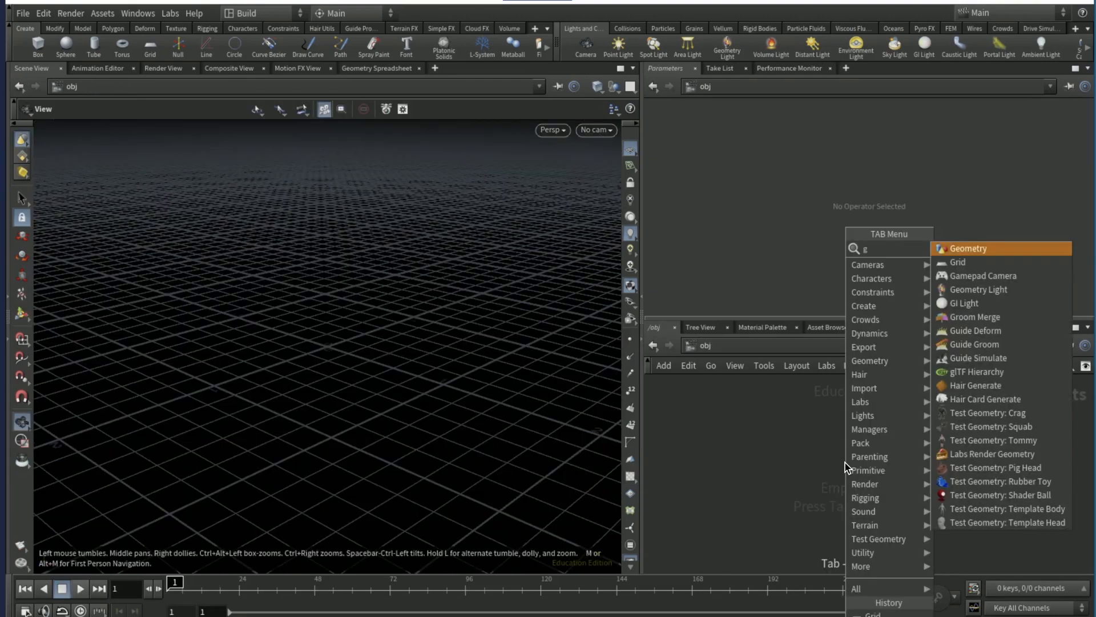
{"action": "key", "text": "Return"}
{"action": "left_click", "coordinate": [845, 463]}
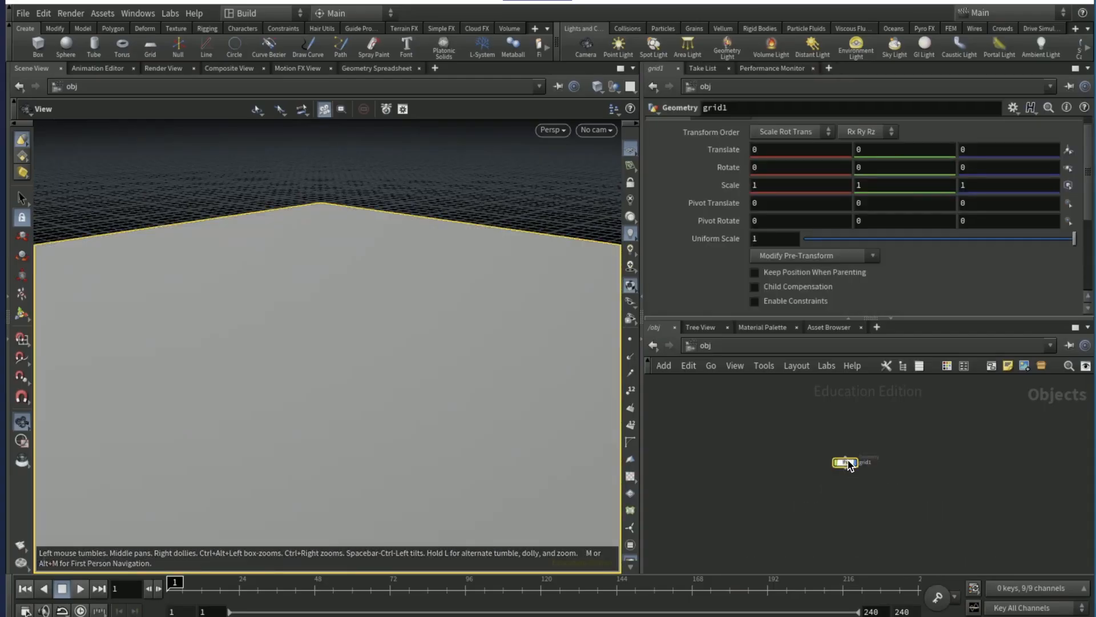
{"action": "double_click", "coordinate": [845, 462]}
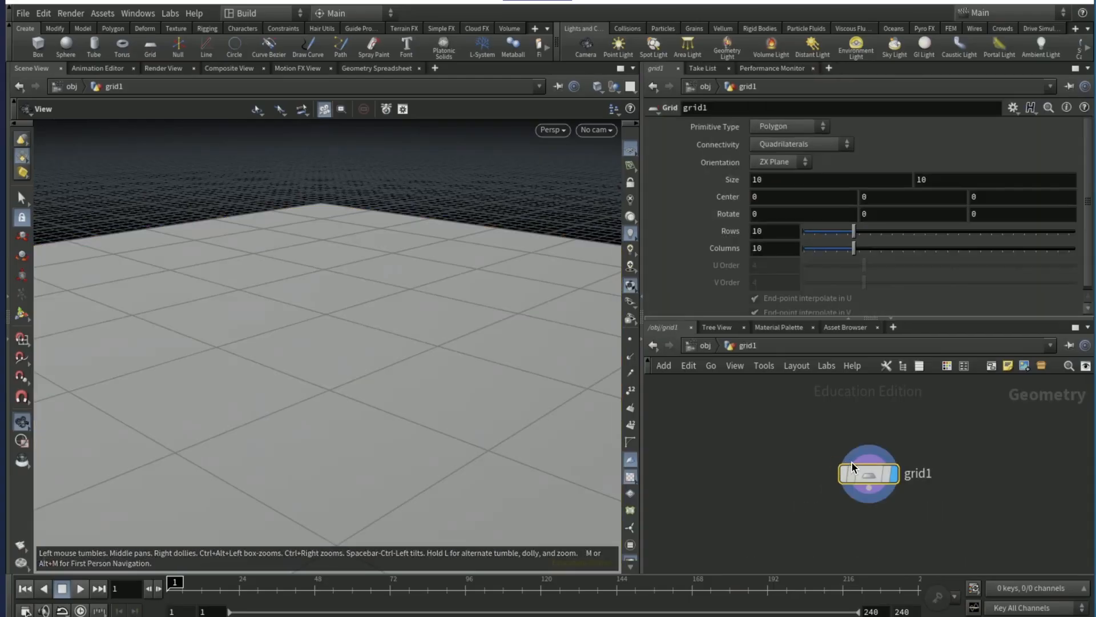
- Set the grid's rows and columns to 64 each
{"action": "double_click", "coordinate": [769, 232]}
{"action": "type", "text": "64"}
{"action": "left_click", "coordinate": [793, 248]}
{"action": "key", "text": "BackSpace"}
{"action": "key", "text": "BackSpace"}
{"action": "type", "text": "6"}
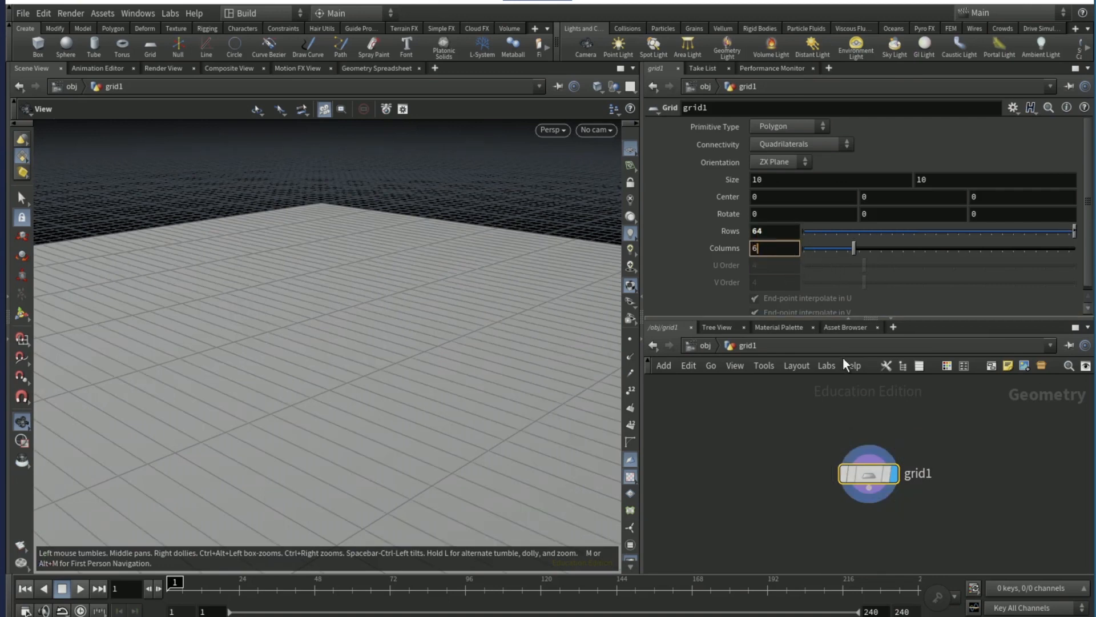
{"action": "type", "text": "4"}
{"action": "key", "text": "Return"}
- Add a Transform node wired to grid1 and duplicate it beside the first as a second branch from the grid
{"action": "key", "text": "Tab"}
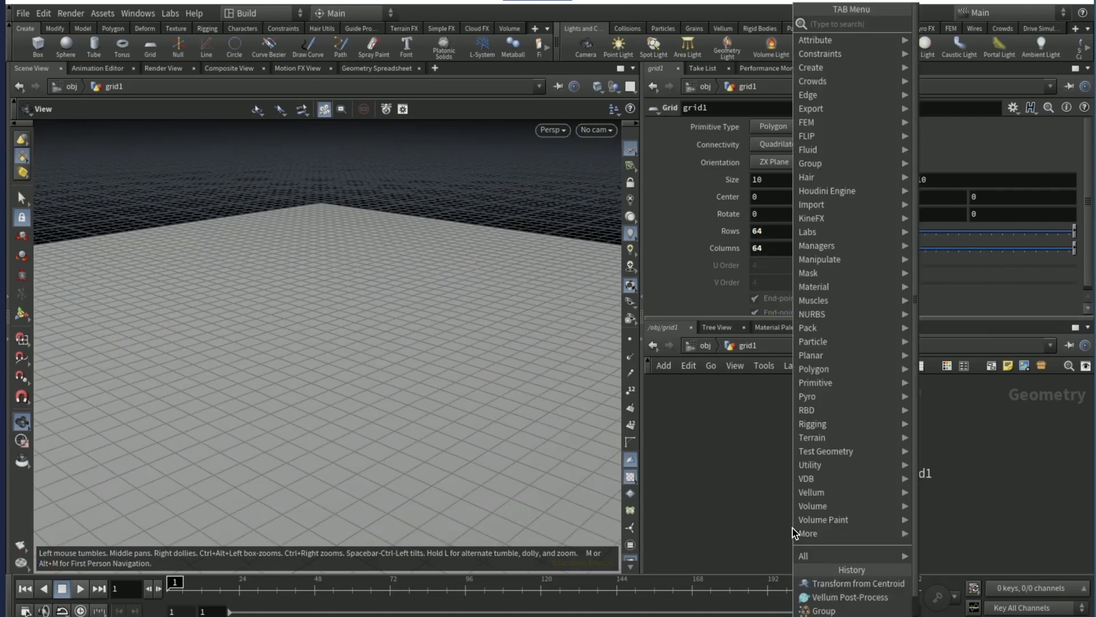
{"action": "type", "text": "trans"}
{"action": "key", "text": "Return"}
{"action": "left_click", "coordinate": [792, 528]}
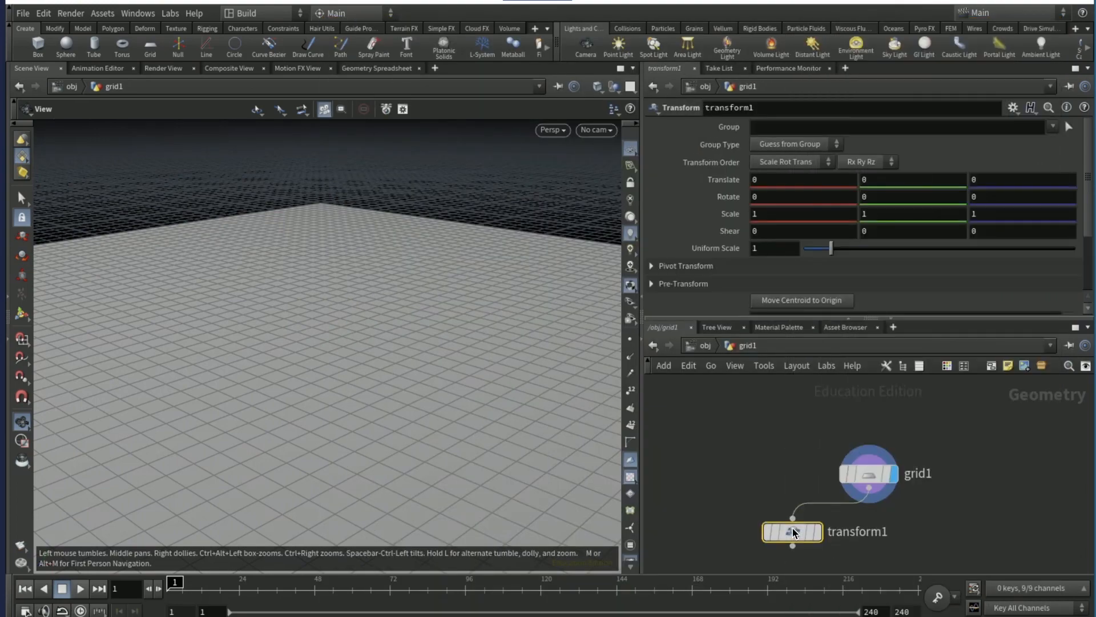
{"action": "left_click_drag", "start_coordinate": [792, 528], "coordinate": [930, 526], "text": "alt"}
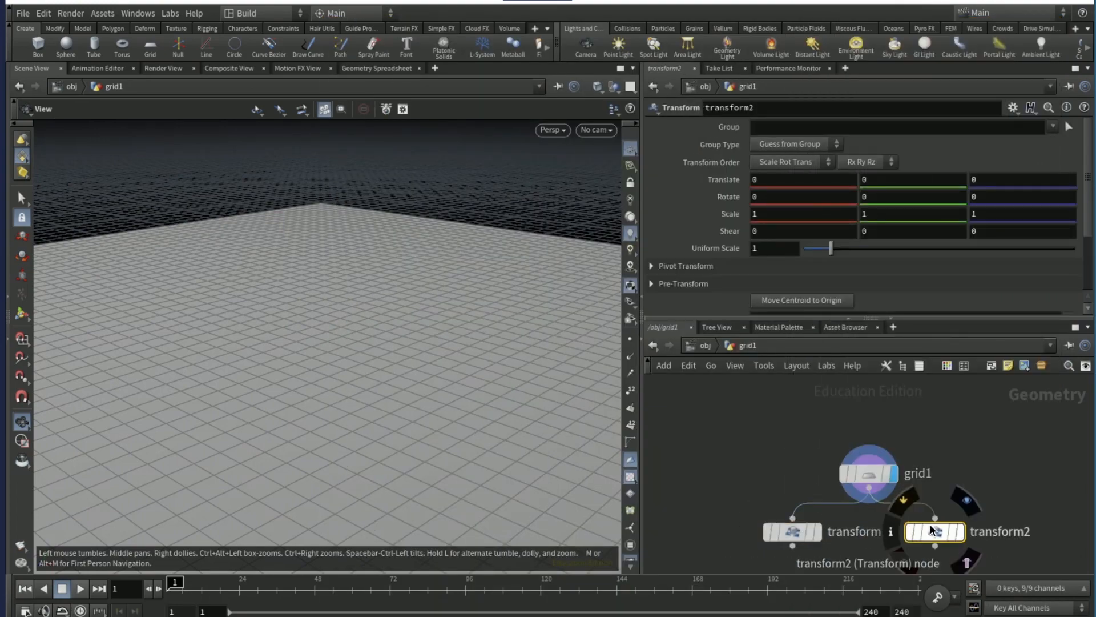
- Set the Y translation to -0.05 on transform1 and to 0.05 on transform2
{"action": "left_click", "coordinate": [792, 531]}
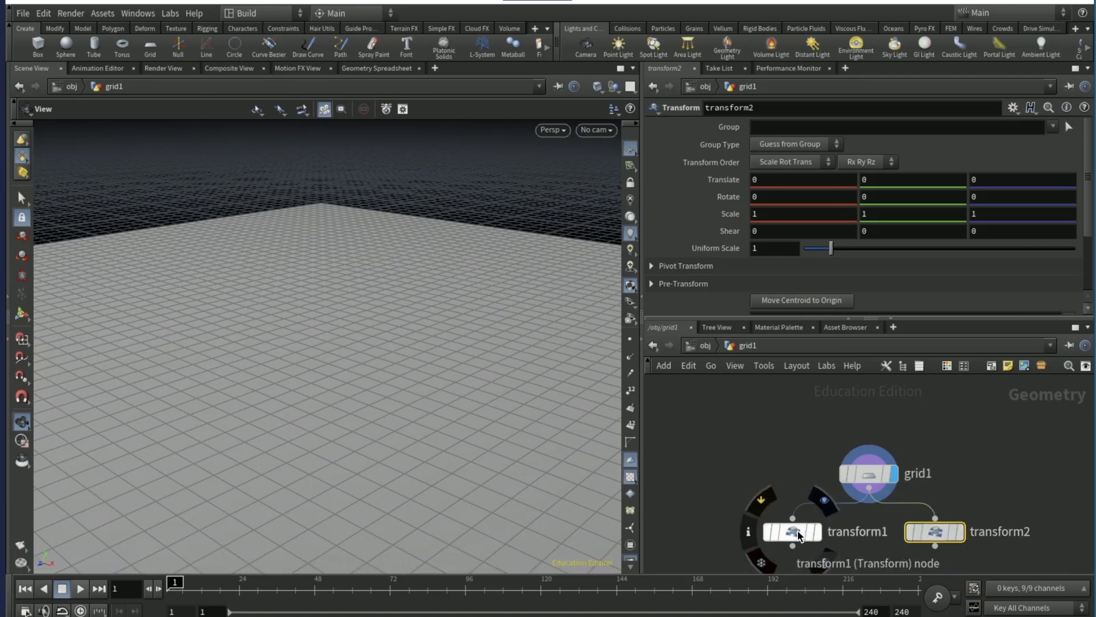
{"action": "left_click", "coordinate": [886, 181]}
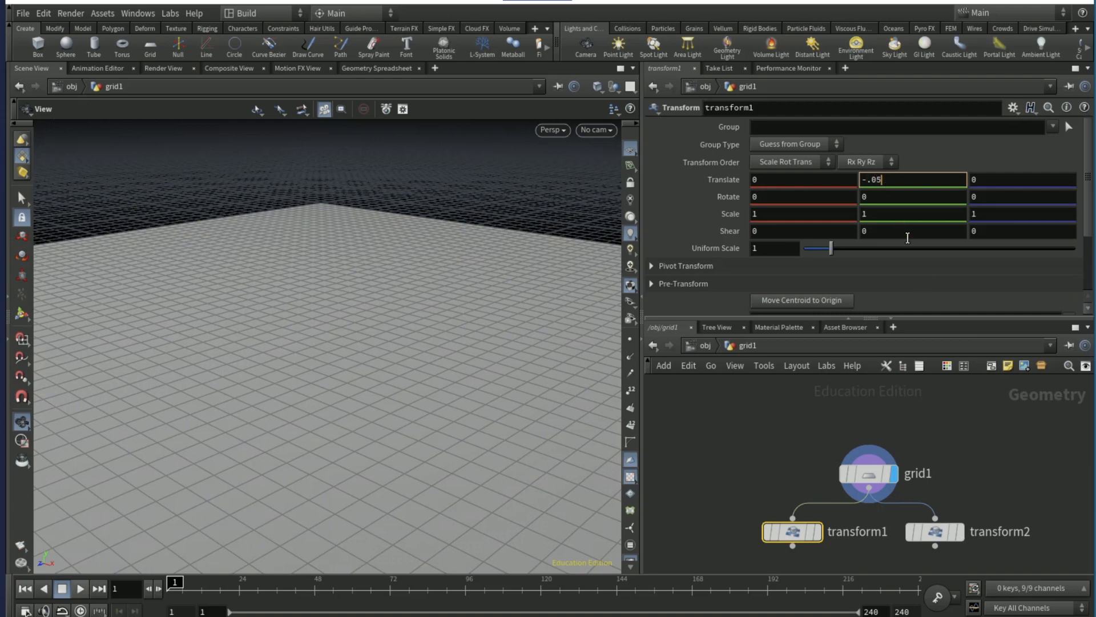
{"action": "left_click", "coordinate": [935, 532]}
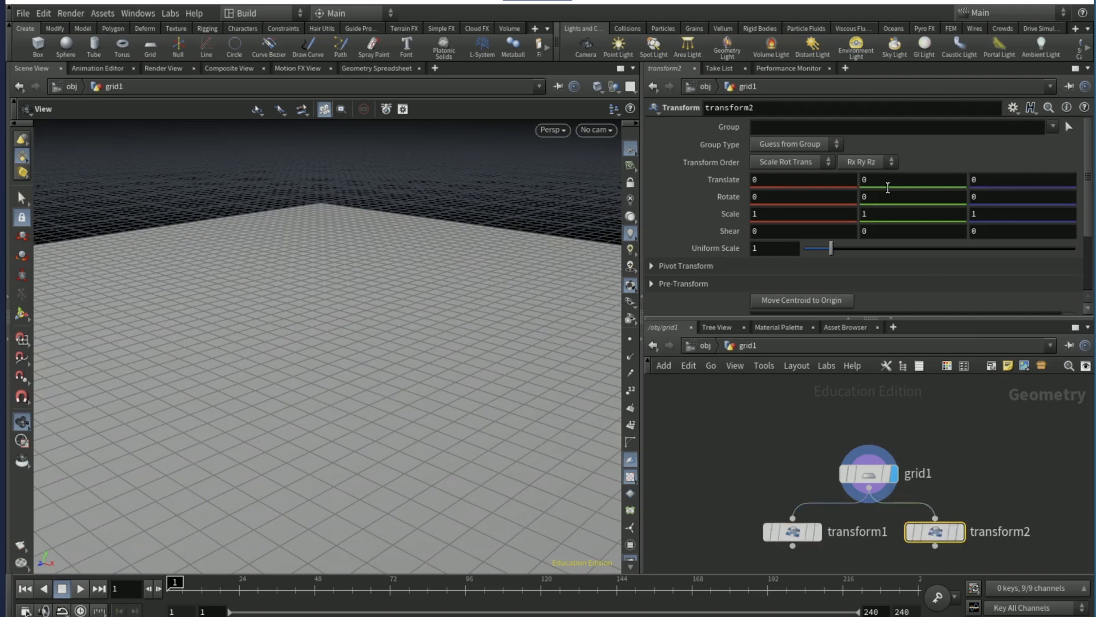
{"action": "left_click", "coordinate": [887, 180]}
{"action": "type", "text": ".05"}
{"action": "key", "text": "Return"}
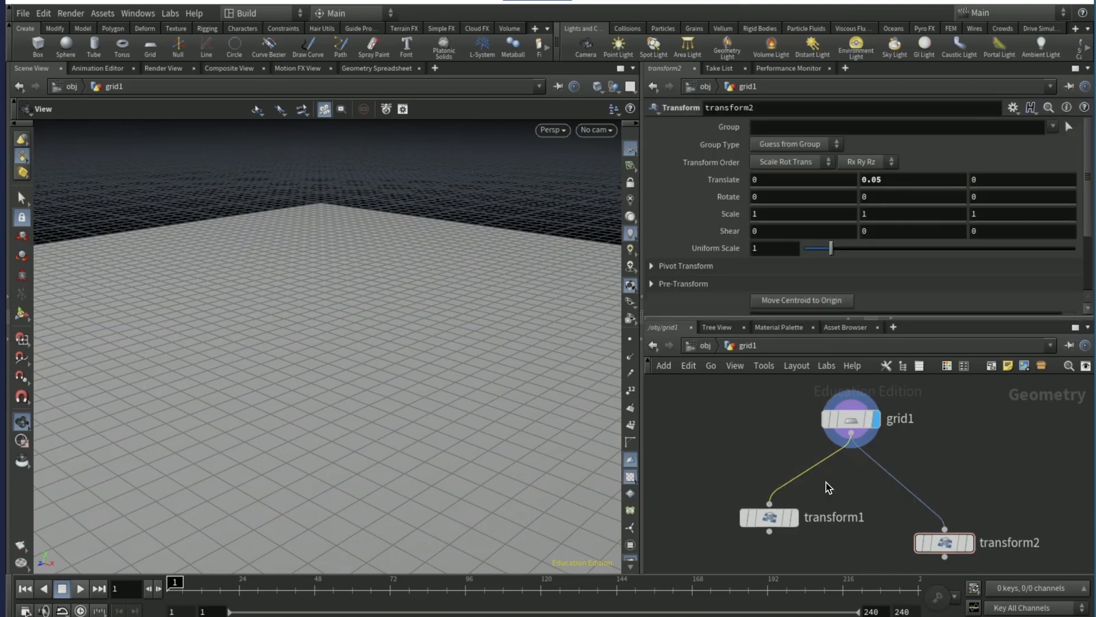
- Insert a Group node between grid1 and transform1 and set its group type to Points
{"action": "key", "text": "Tab"}
{"action": "type", "text": "group"}
{"action": "key", "text": "Return"}
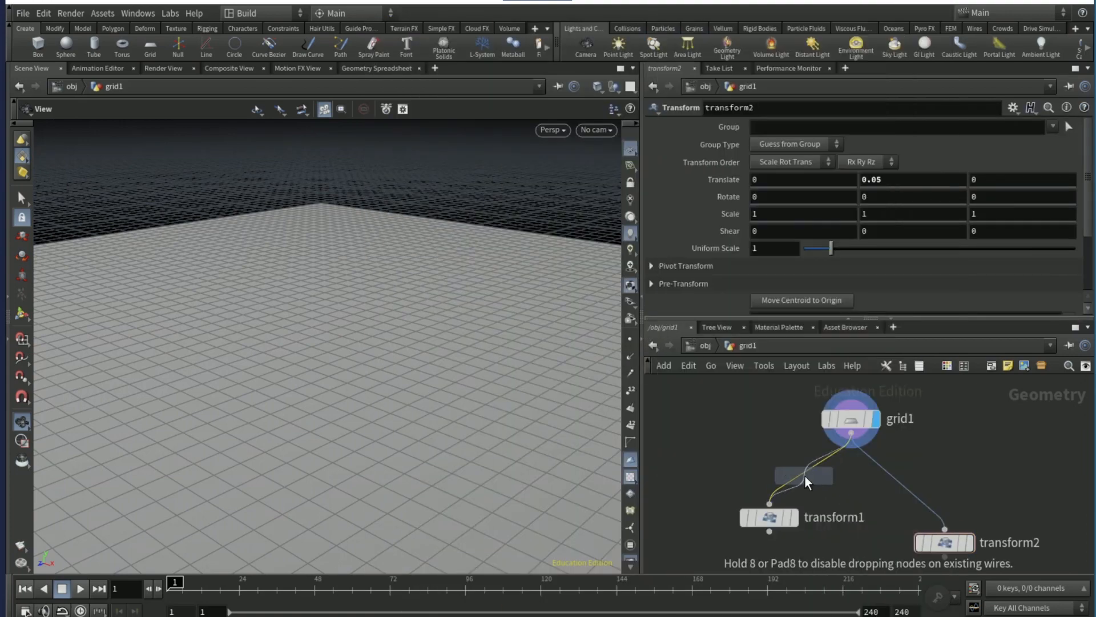
{"action": "left_click", "coordinate": [804, 476]}
{"action": "left_click", "coordinate": [758, 142]}
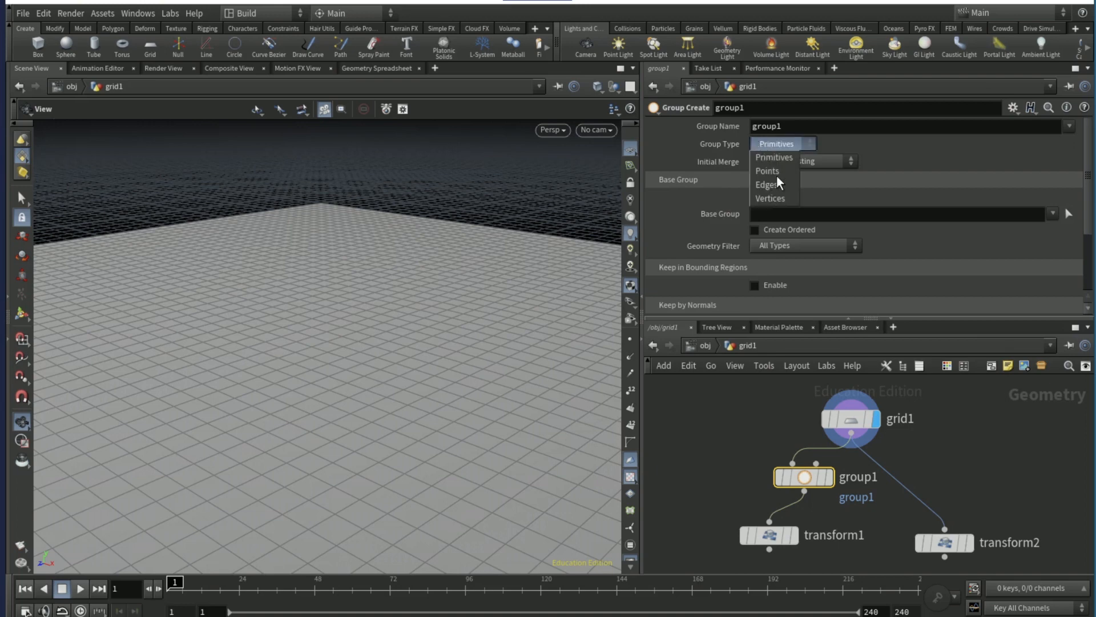
{"action": "left_click", "coordinate": [767, 172]}
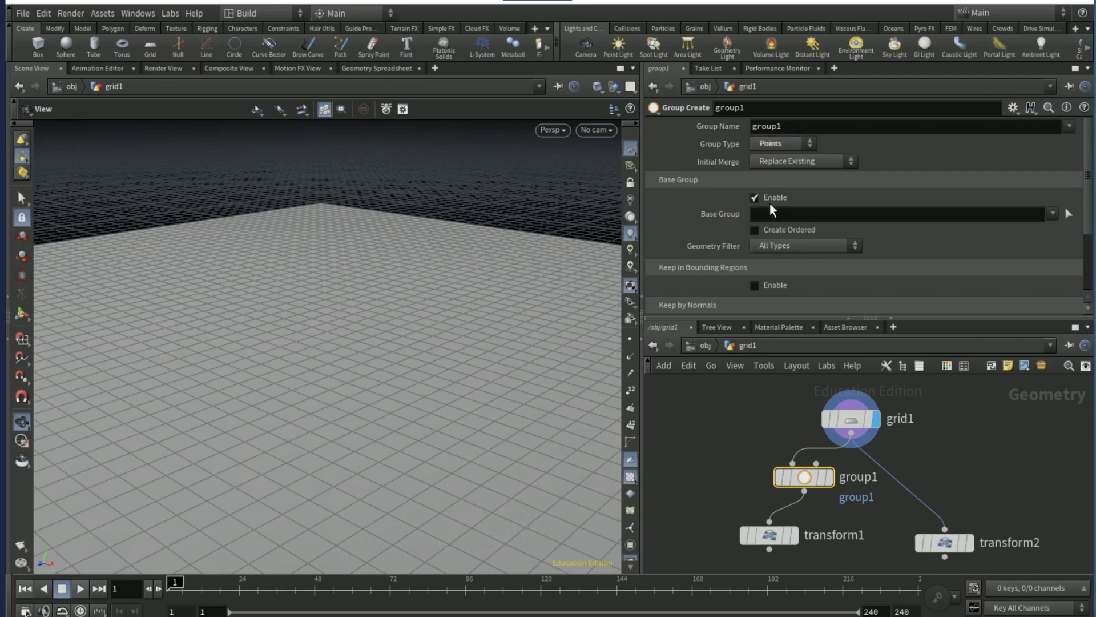
- Disable the group's Base Group option and include points by edges, using Unshared Edges
{"action": "left_click", "coordinate": [769, 198]}
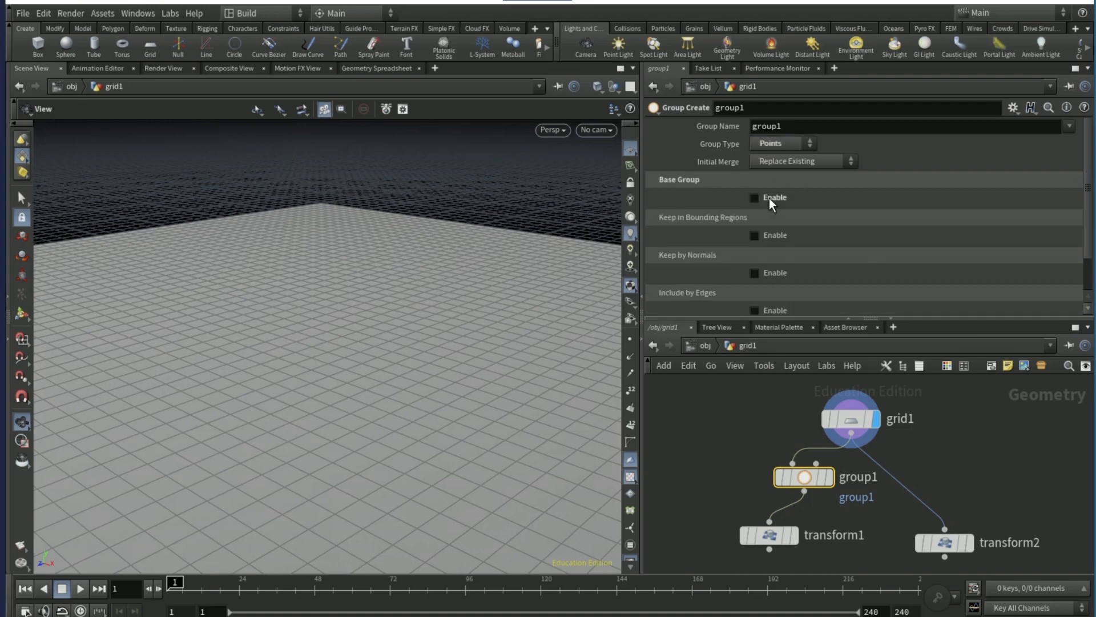
{"action": "left_click", "coordinate": [753, 311]}
{"action": "scroll", "coordinate": [708, 269], "scroll_direction": "down", "scroll_amount": 5}
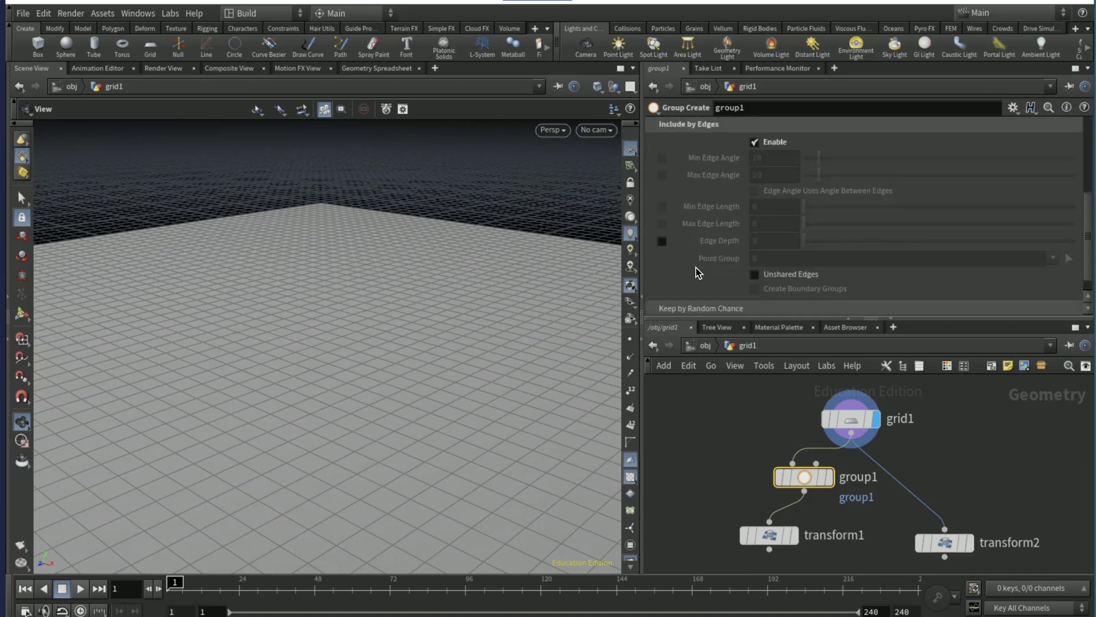
{"action": "left_click", "coordinate": [755, 253]}
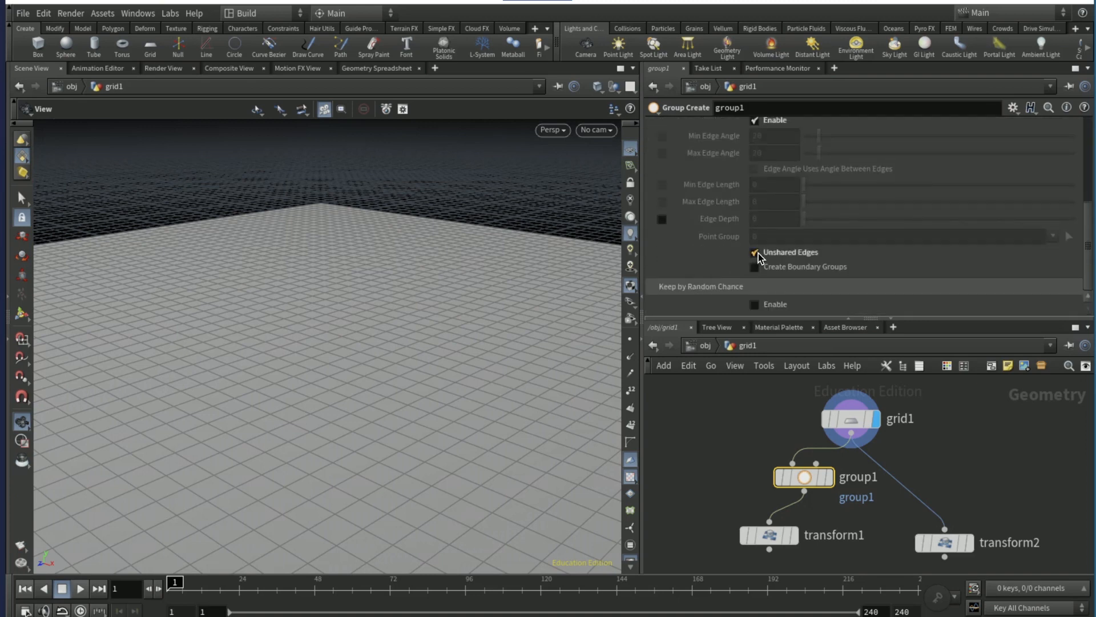
{"action": "scroll", "coordinate": [735, 256], "scroll_direction": "up", "scroll_amount": 5}
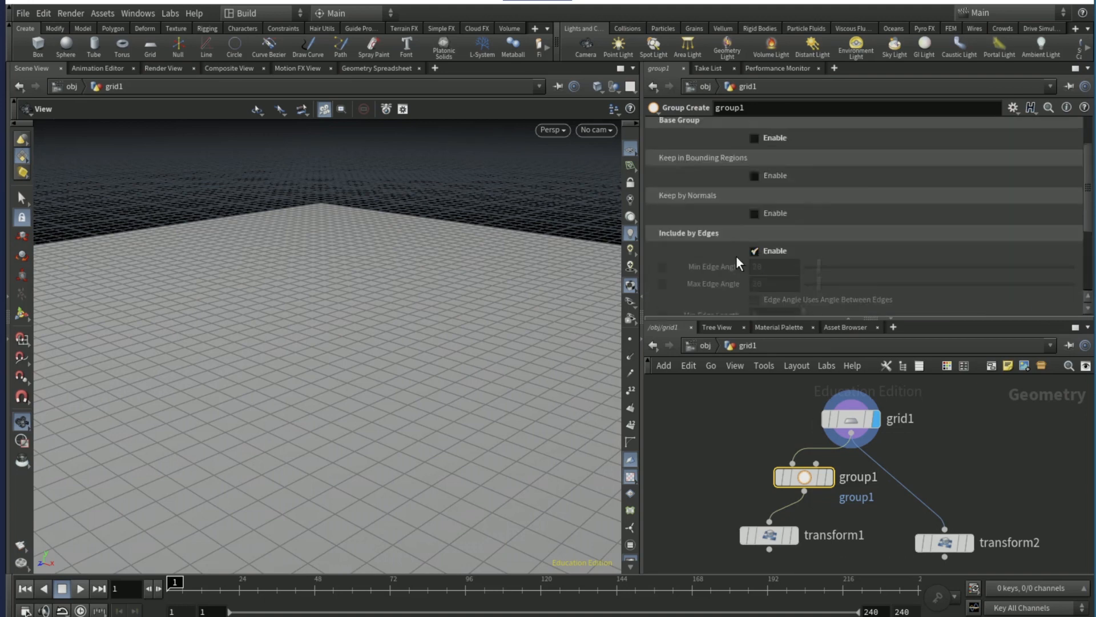
- Name the group of border points edge_bottom
{"action": "double_click", "coordinate": [823, 128]}
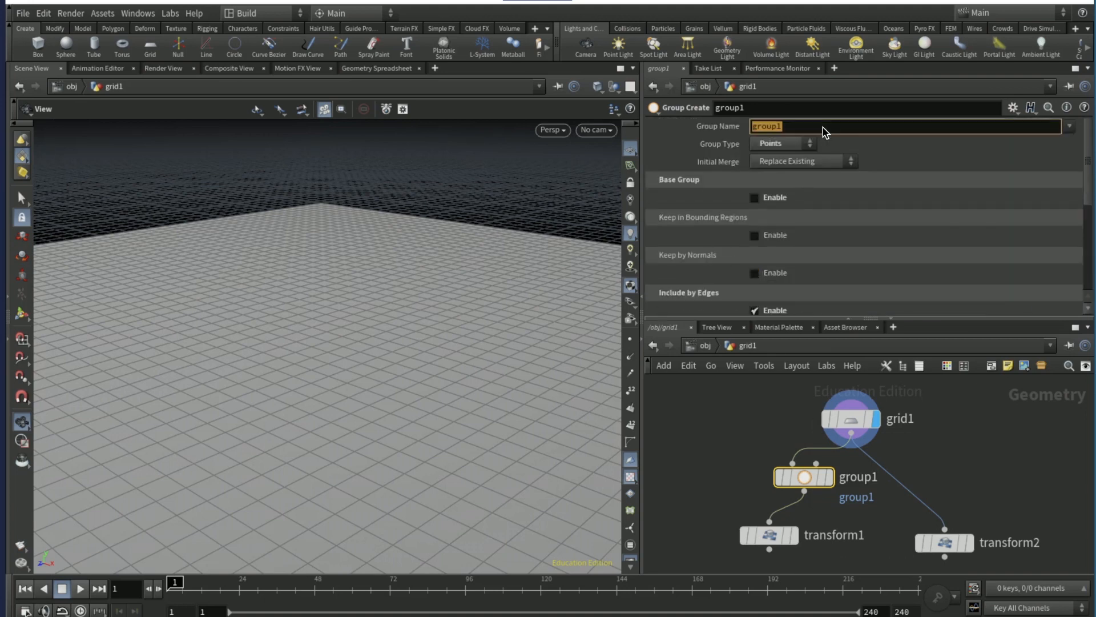
{"action": "type", "text": "edge_bottom"}
- Duplicate the group1 node for the transform2 branch and name the copy's group edge_top
{"action": "left_click_drag", "start_coordinate": [805, 481], "coordinate": [900, 480], "text": "alt"}
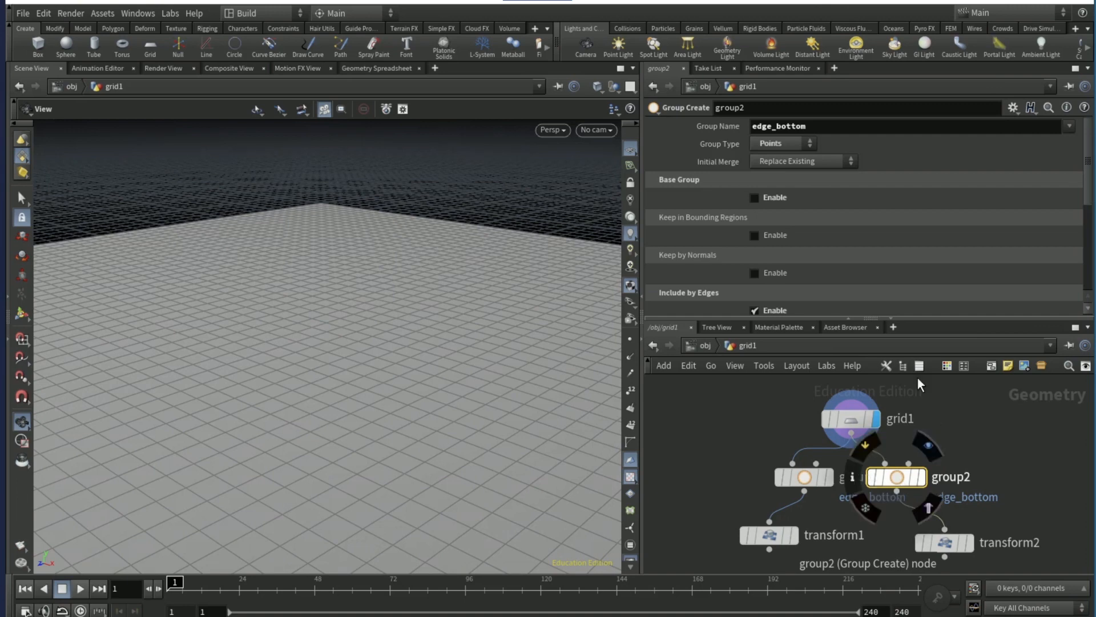
{"action": "left_click", "coordinate": [837, 120]}
{"action": "key", "text": "BackSpace"}
{"action": "key", "text": "BackSpace"}
{"action": "key", "text": "BackSpace"}
{"action": "key", "text": "BackSpace"}
{"action": "key", "text": "BackSpace"}
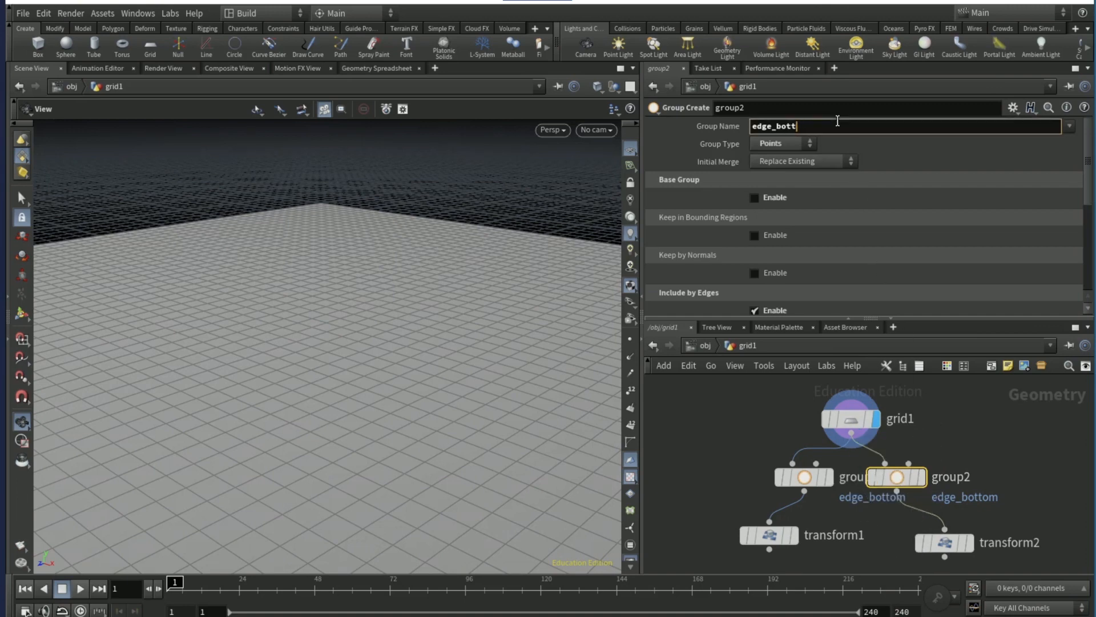
{"action": "type", "text": "top"}
- Display transform2 and restrict it to everything outside the border group with !edge_top
{"action": "left_click", "coordinate": [970, 498]}
{"action": "left_click", "coordinate": [969, 498]}
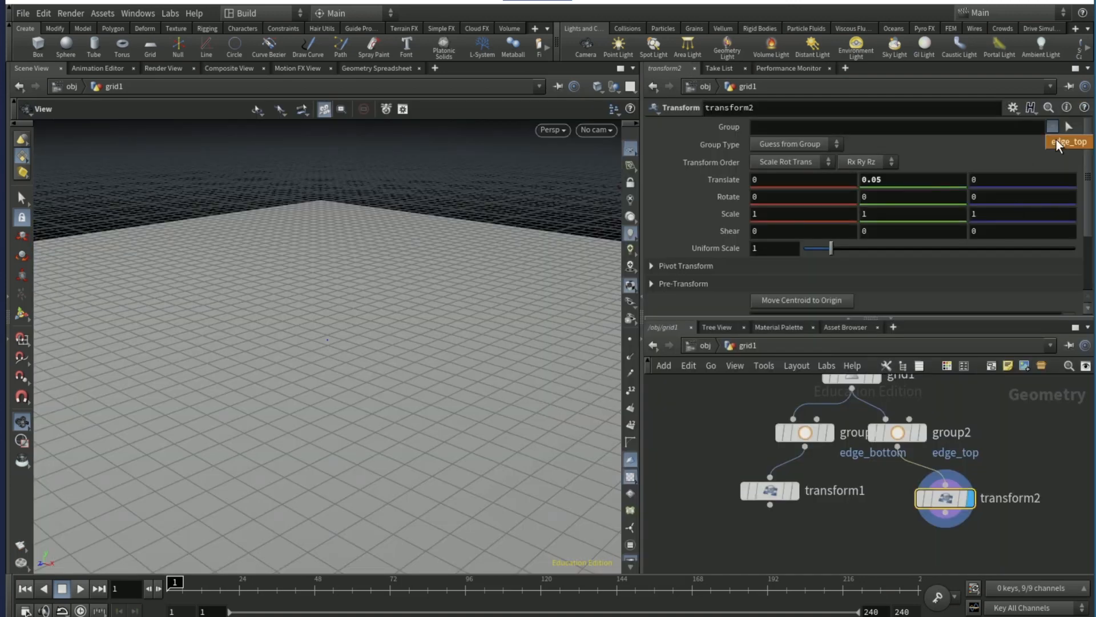
{"action": "left_click", "coordinate": [1056, 143]}
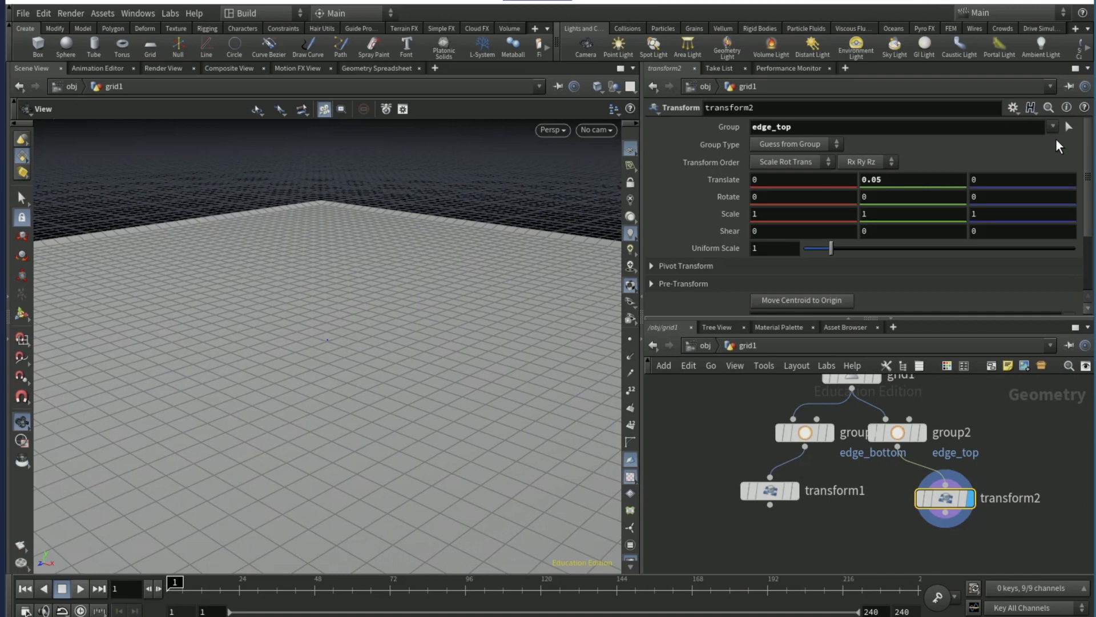
{"action": "left_click", "coordinate": [753, 125]}
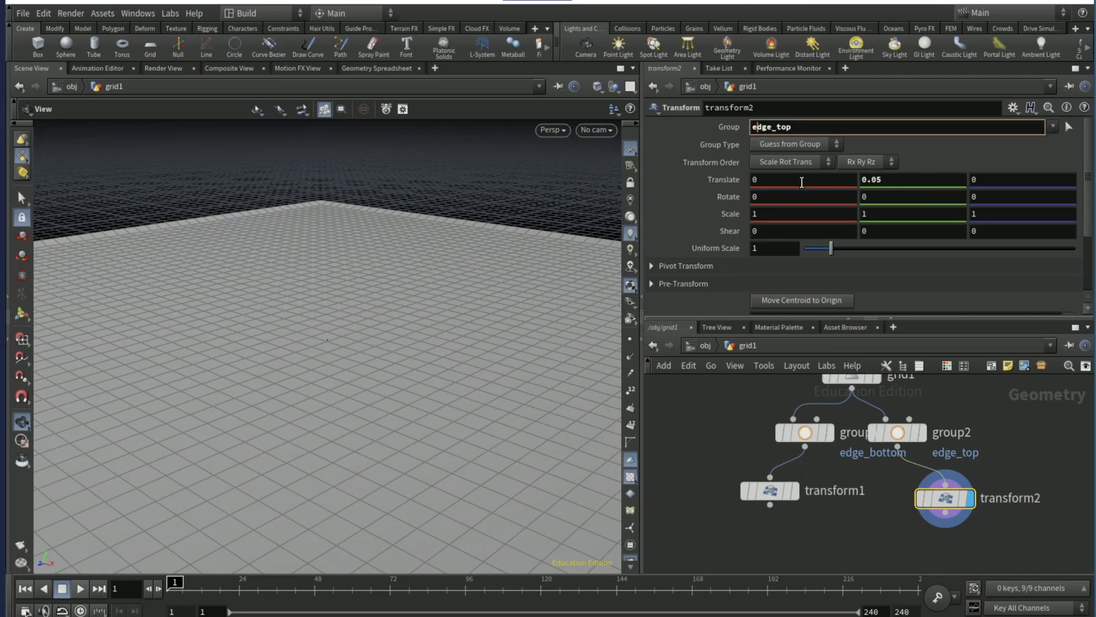
{"action": "type", "text": "!"}
{"action": "left_click", "coordinate": [700, 454]}
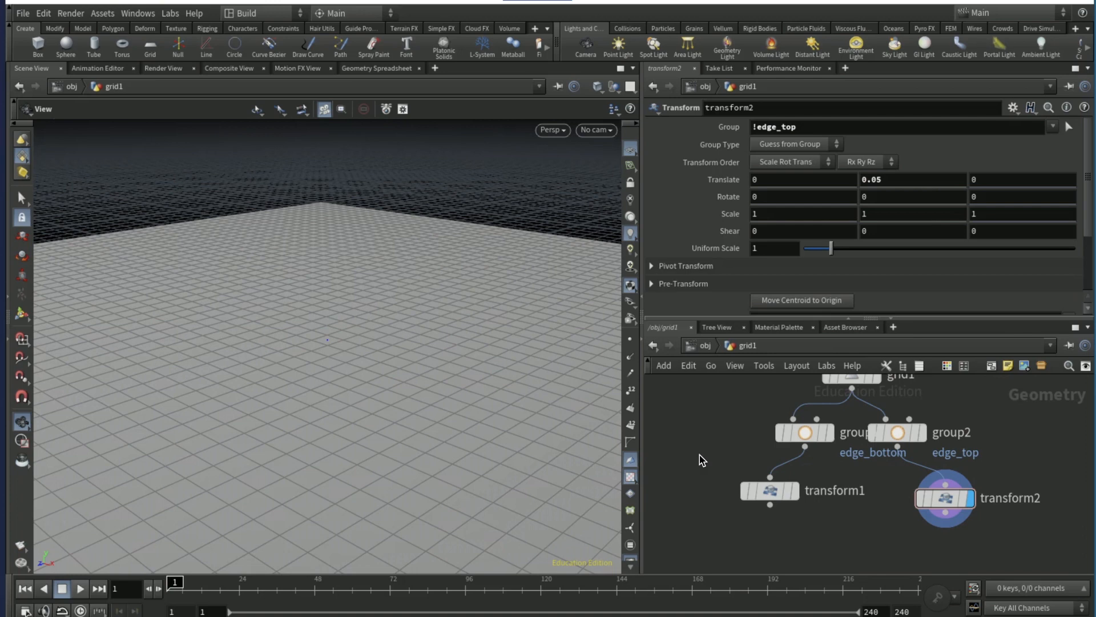
- Display transform1 and restrict it to everything outside the border group with !edge_bottom
{"action": "mouse_move", "coordinate": [791, 494]}
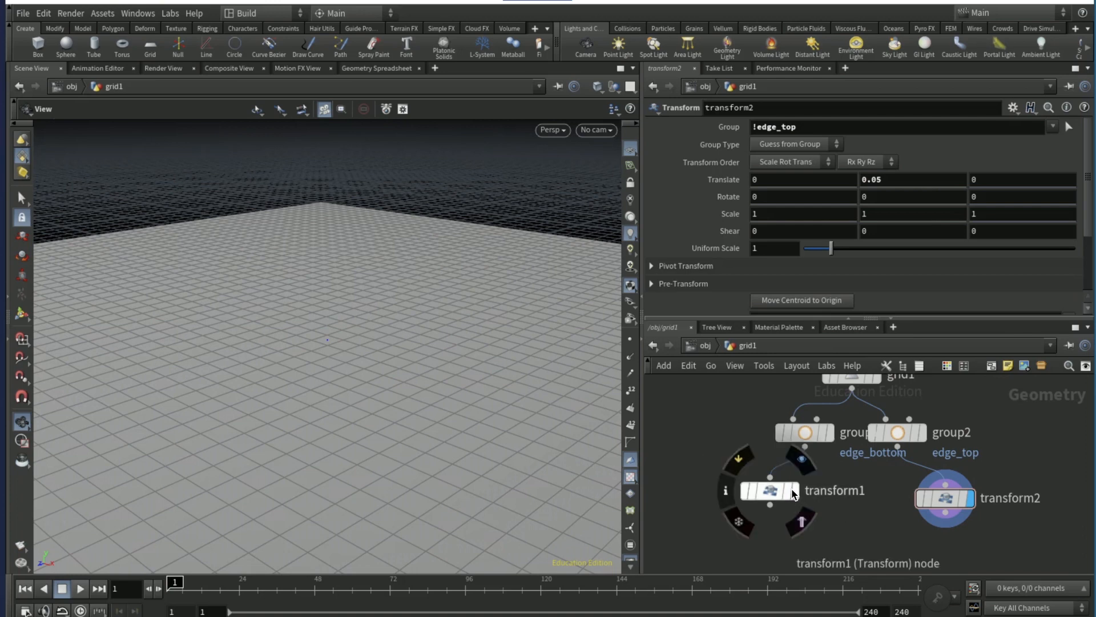
{"action": "left_click", "coordinate": [768, 490]}
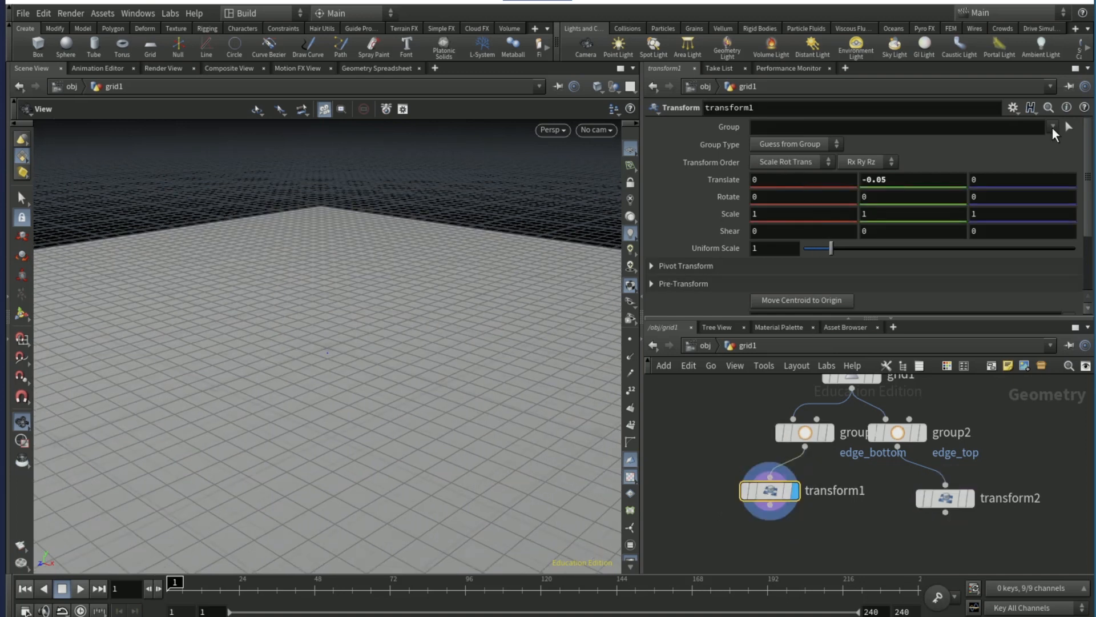
{"action": "left_click", "coordinate": [1052, 126]}
{"action": "left_click", "coordinate": [1034, 143]}
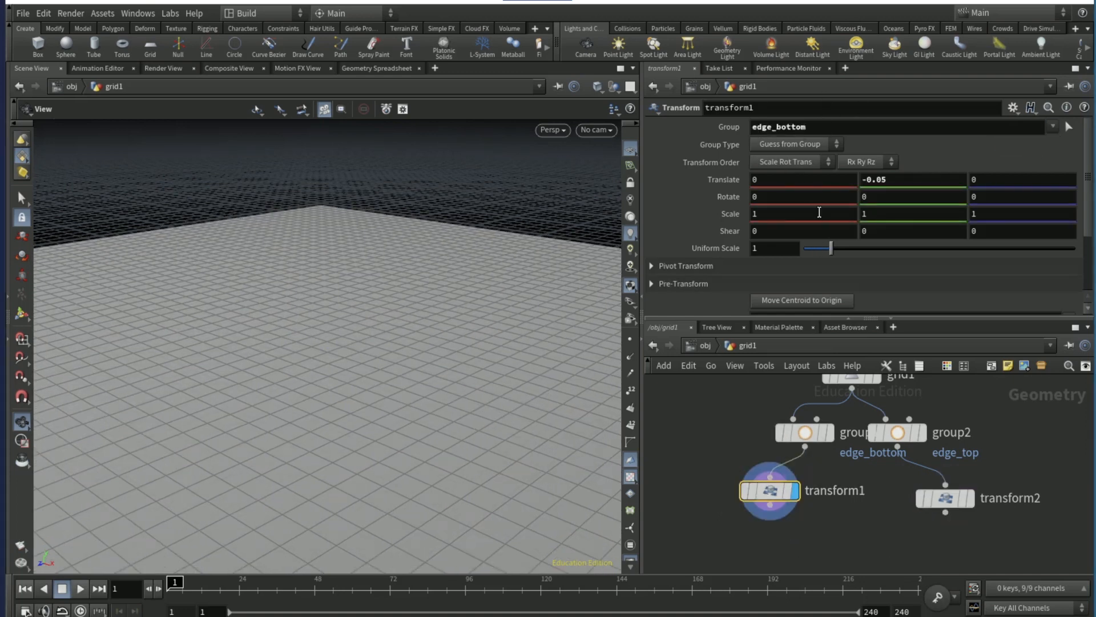
{"action": "type", "text": "!"}
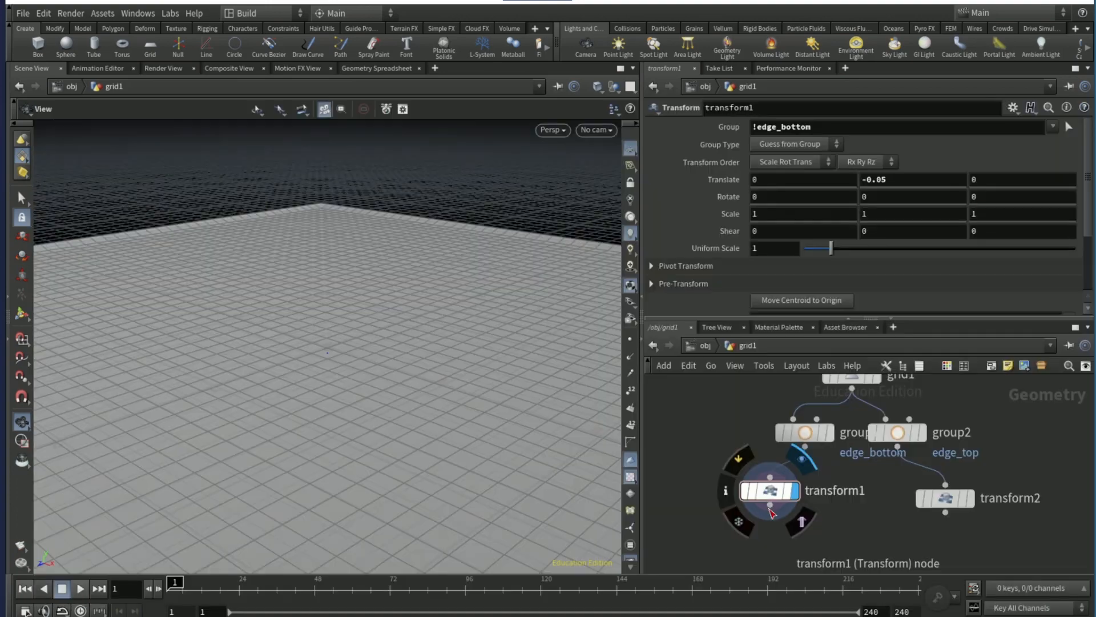
- Combine transform1 and transform2 with a Merge node and display the merged result
{"action": "left_click", "coordinate": [770, 505]}
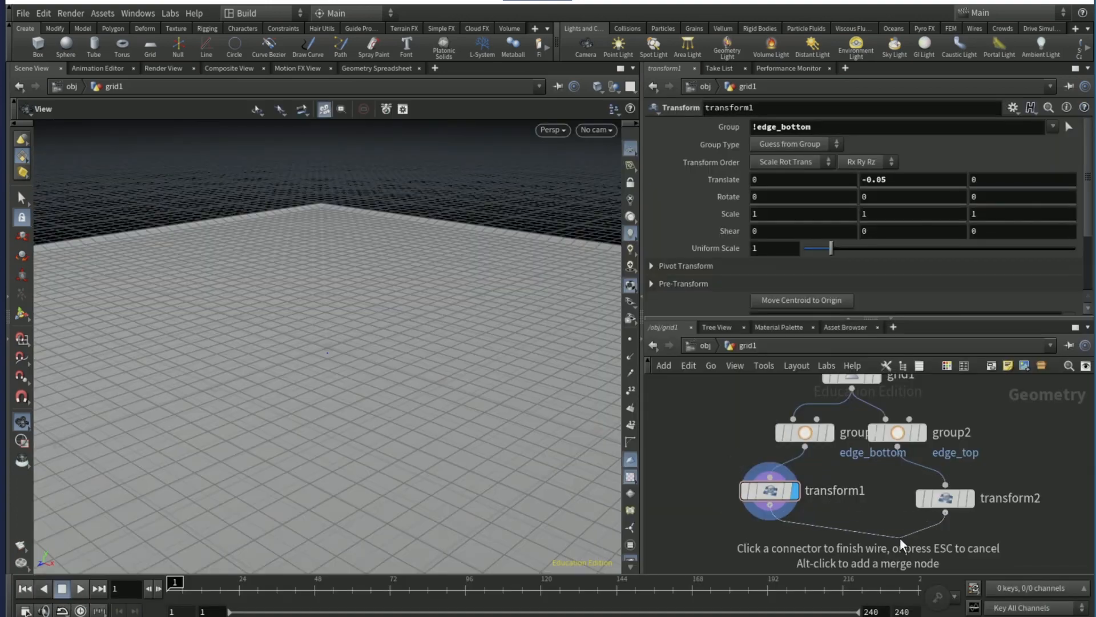
{"action": "key", "text": "Tab"}
{"action": "type", "text": "merge"}
{"action": "key", "text": "Return"}
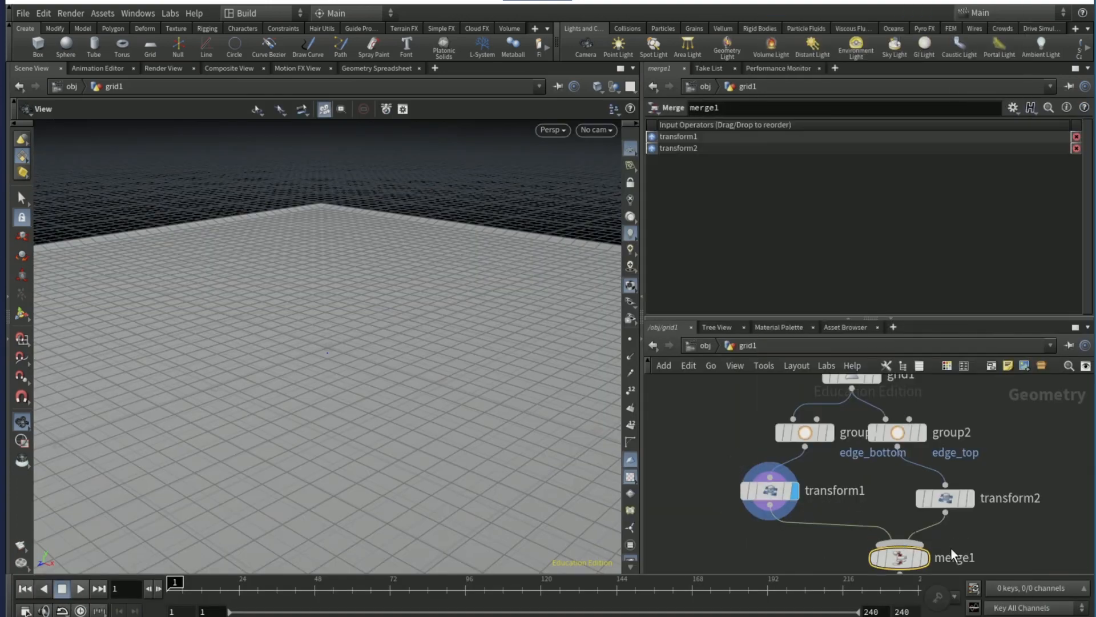
- Inspect the merged grid from several angles and insert a Reverse node between grid1 and group1 on the bottom branch
{"action": "left_click_drag", "start_coordinate": [440, 473], "coordinate": [419, 347]}
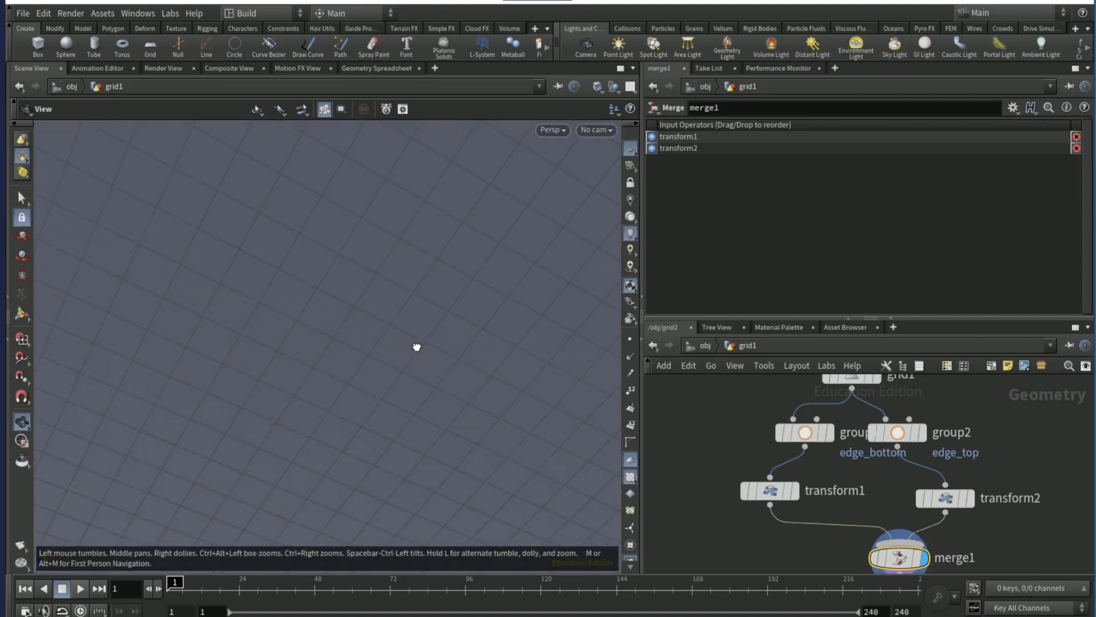
{"action": "right_click_drag", "start_coordinate": [309, 423], "coordinate": [182, 452]}
{"action": "right_click_drag", "start_coordinate": [362, 421], "coordinate": [340, 458]}
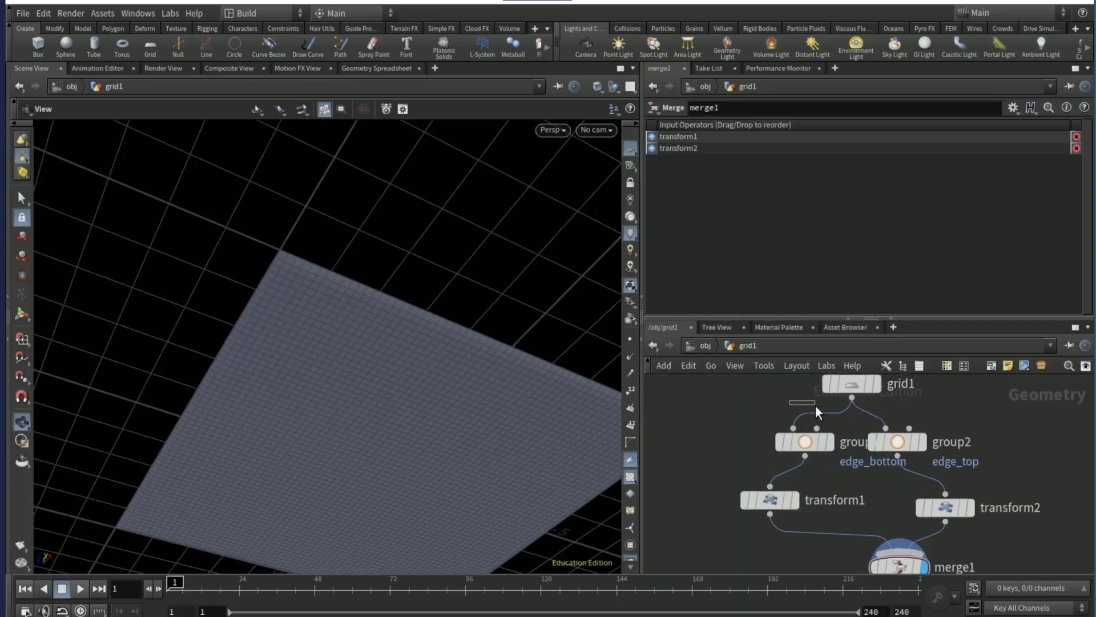
{"action": "middle_click_drag", "start_coordinate": [816, 405], "coordinate": [817, 417]}
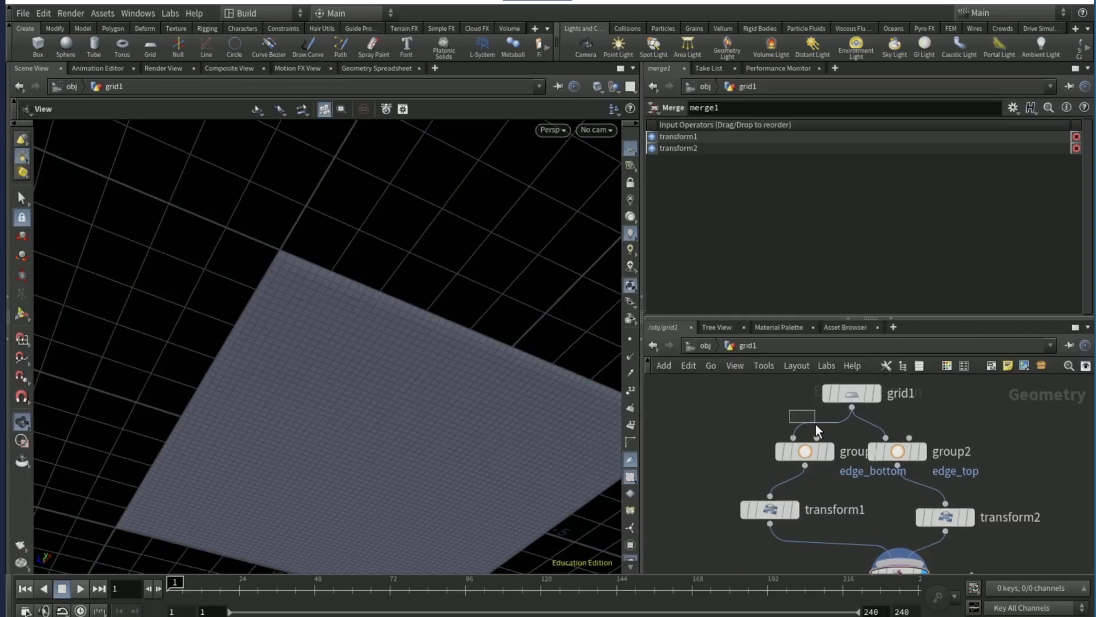
{"action": "key", "text": "Tab"}
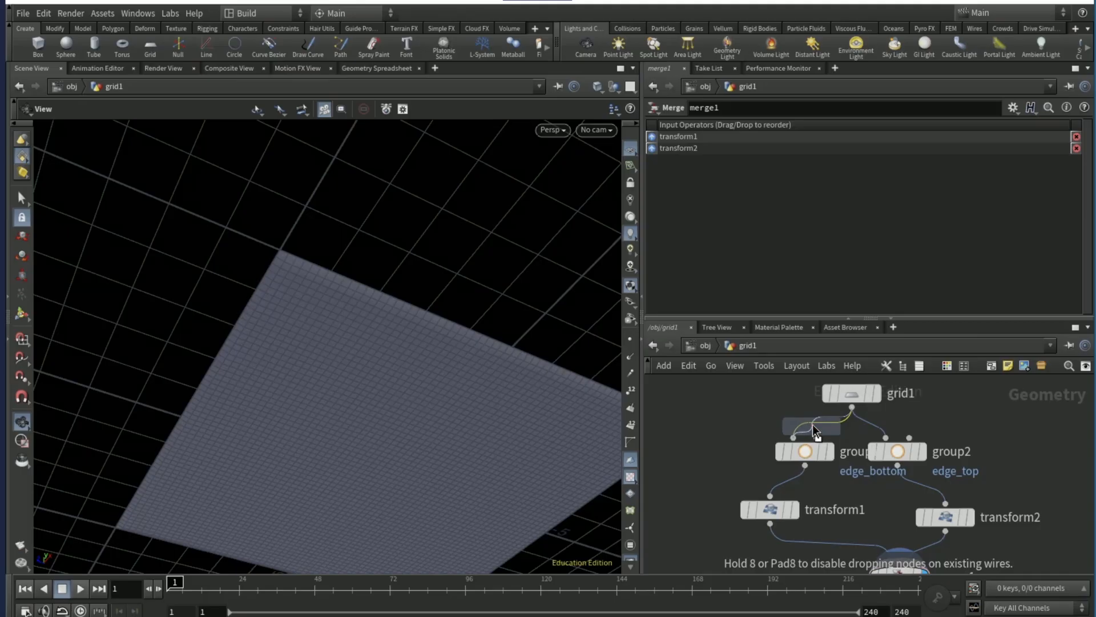
{"action": "left_click", "coordinate": [811, 423]}
{"action": "left_click_drag", "start_coordinate": [489, 331], "coordinate": [487, 420]}
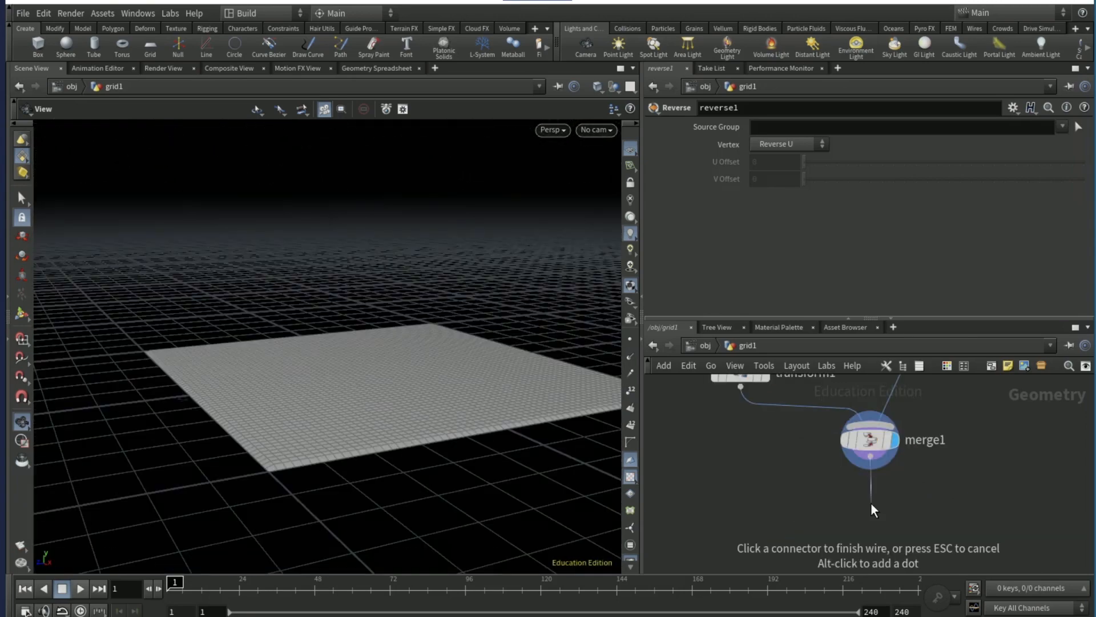
- Add a Vellum Configure Balloon setup below merge1, fed by the merged geometry
{"action": "key", "text": "Tab"}
{"action": "type", "text": "vell"}
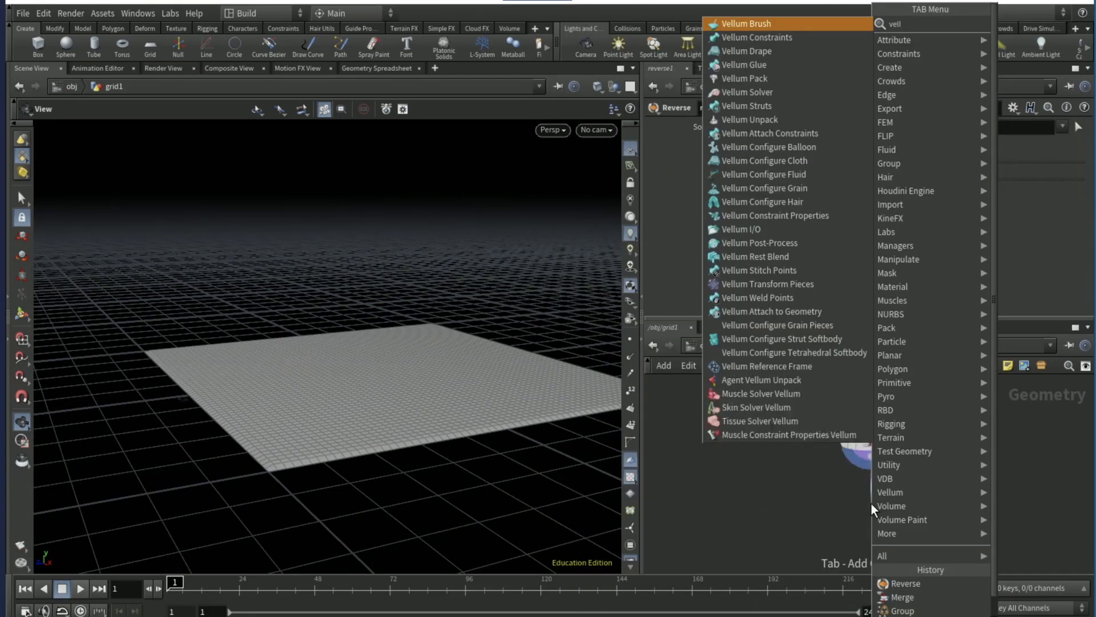
{"action": "type", "text": "um configure ballo"}
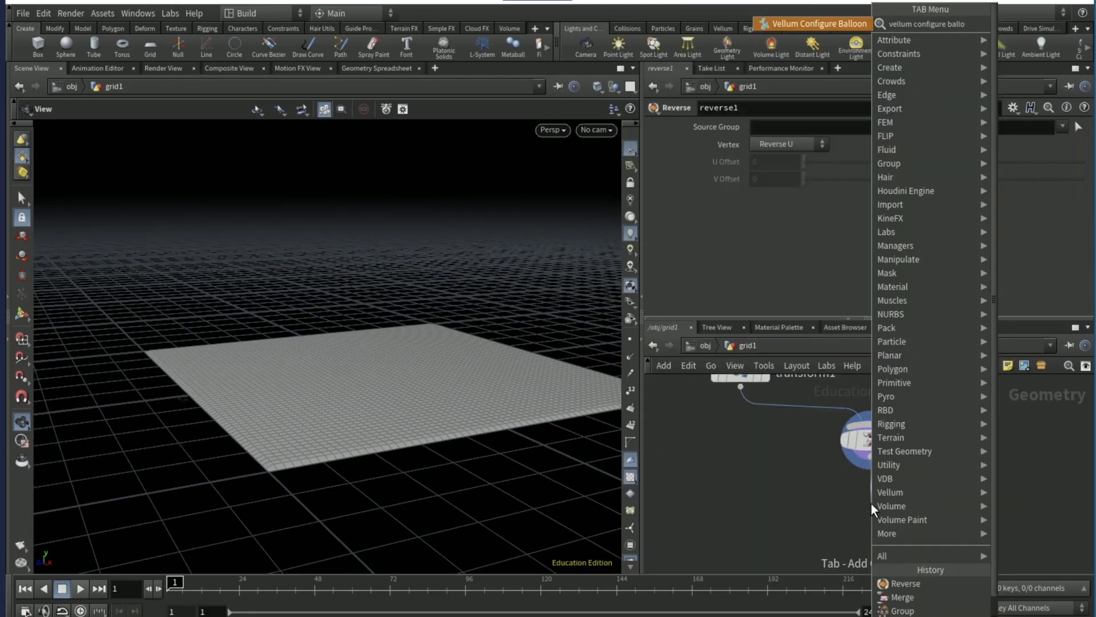
{"action": "key", "text": "Return"}
- Add a Vellum Solver node below vellumpressure1, connected to the constraint outputs
{"action": "key", "text": "Tab"}
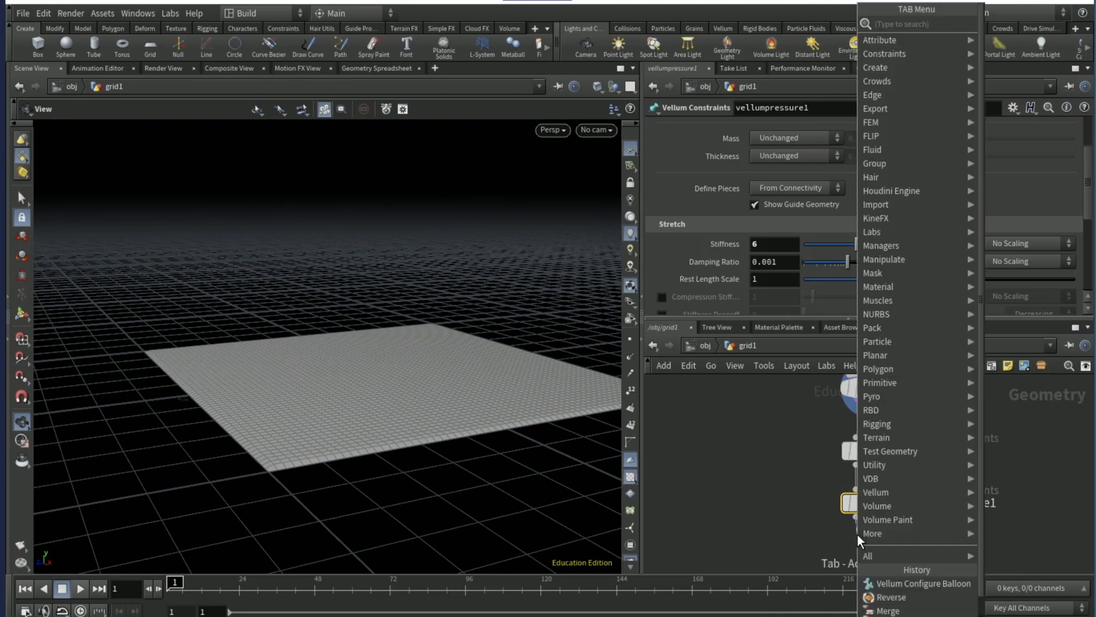
{"action": "type", "text": "vellum so"}
{"action": "key", "text": "Return"}
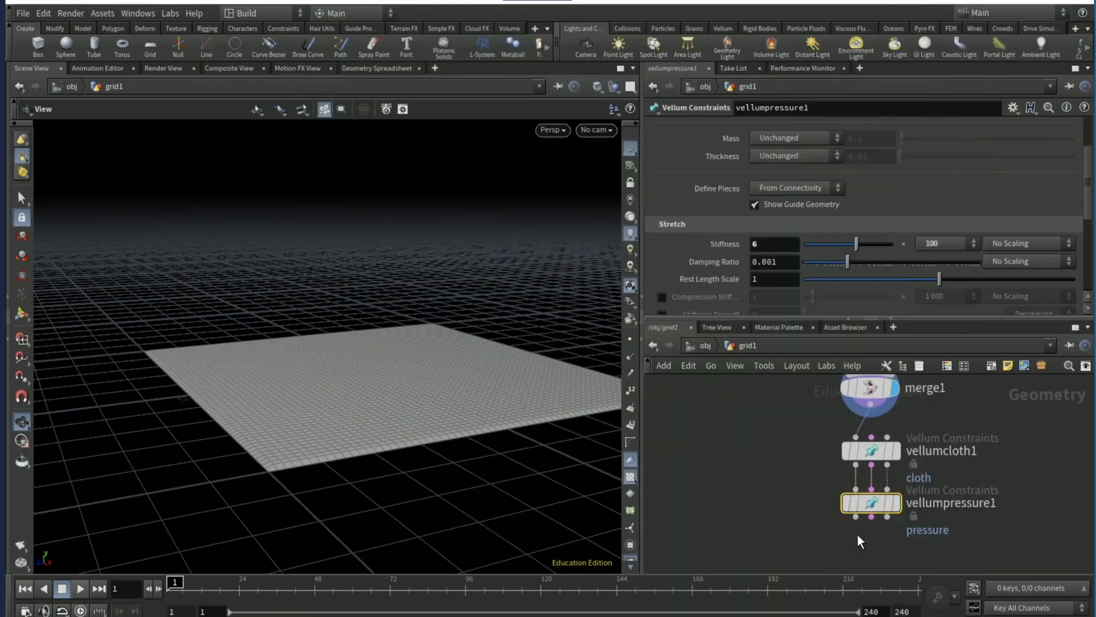
{"action": "left_click", "coordinate": [858, 533]}
- Set the Vellum solver's Constraint Iterations to 32 and open its Y gravity value for editing
{"action": "scroll", "coordinate": [783, 252], "scroll_direction": "down", "scroll_amount": 1}
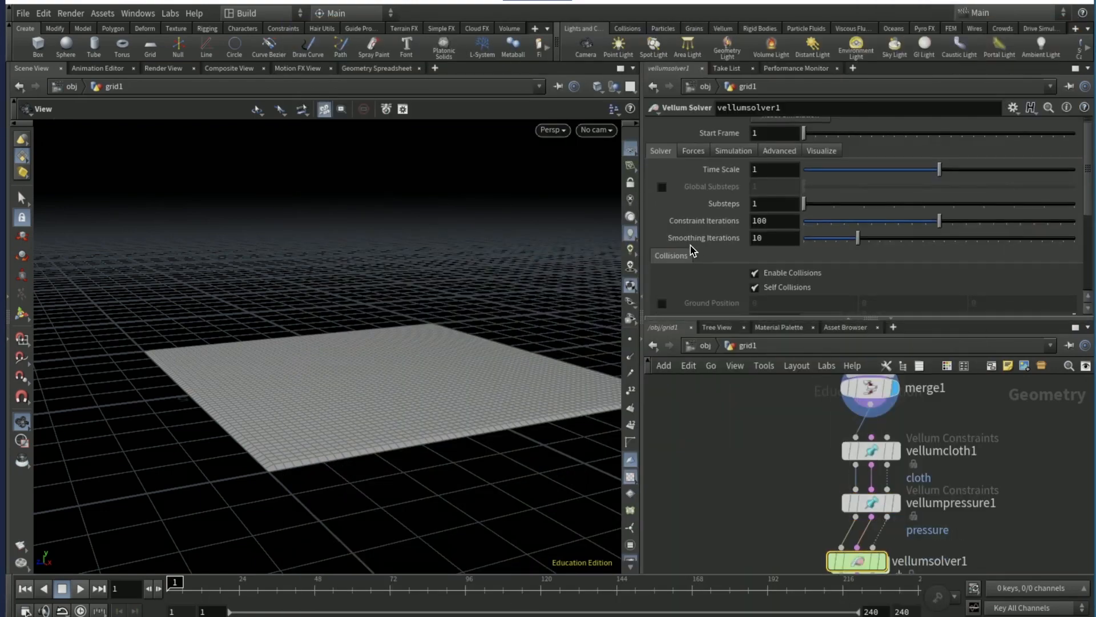
{"action": "double_click", "coordinate": [767, 221]}
{"action": "type", "text": "32"}
{"action": "key", "text": "Return"}
{"action": "left_click", "coordinate": [696, 151]}
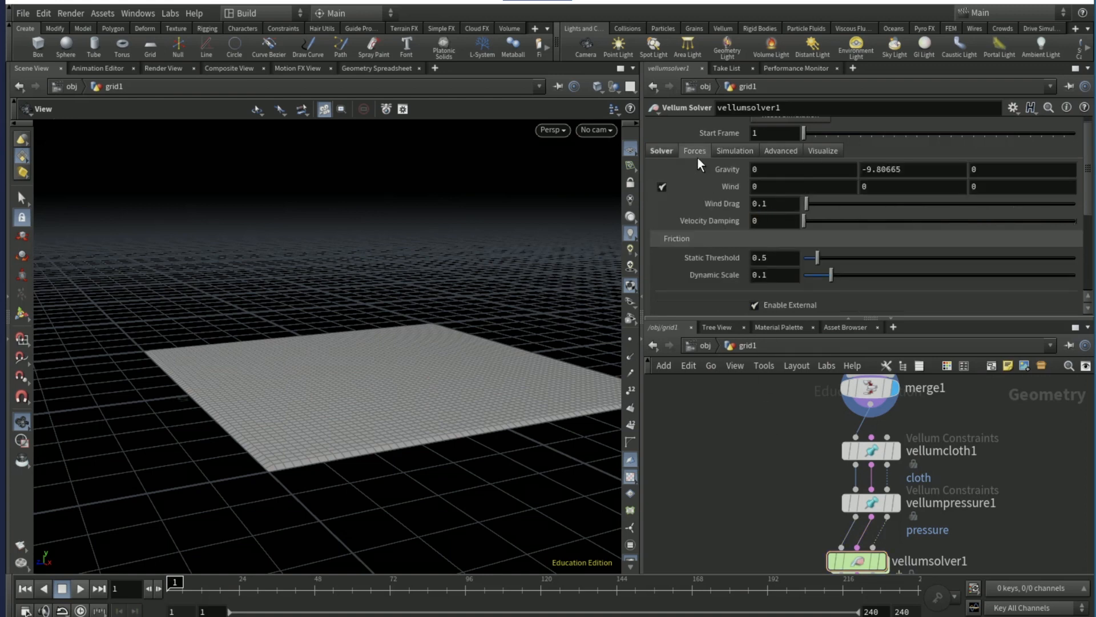
{"action": "double_click", "coordinate": [883, 169]}
- Set the stretch Rest Length Scale of vellumpressure1 to 30
{"action": "left_click", "coordinate": [873, 504]}
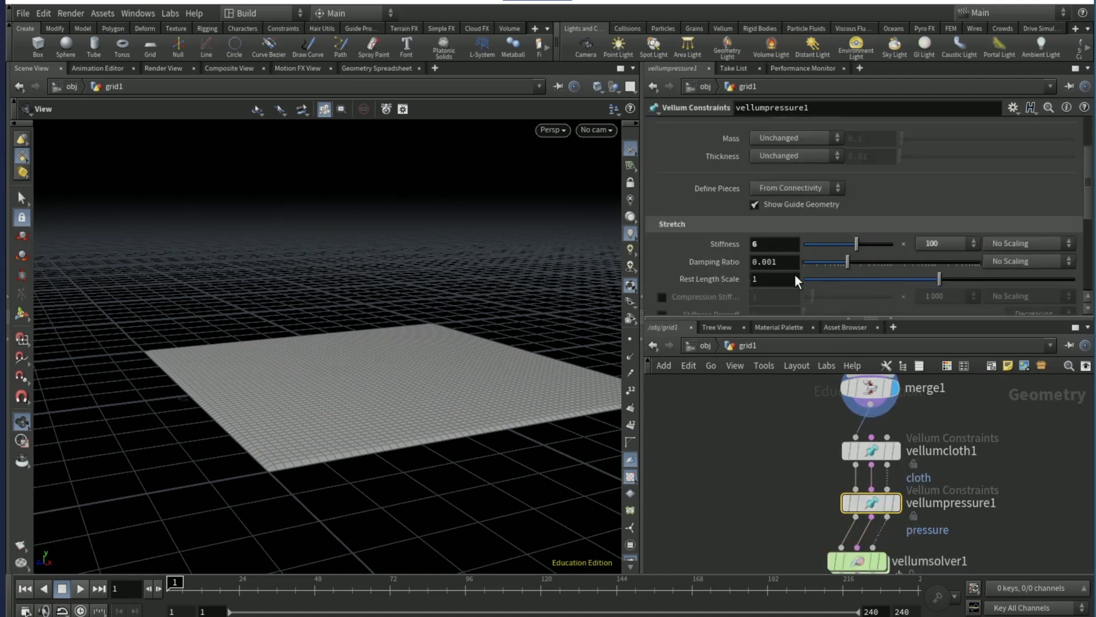
{"action": "left_click", "coordinate": [760, 278]}
{"action": "type", "text": "30"}
{"action": "key", "text": "Return"}
- Display vellumsolver1 and preview the balloon simulation, returning to frame 1
{"action": "middle_click_drag", "start_coordinate": [801, 509], "coordinate": [786, 433]}
{"action": "mouse_move", "coordinate": [870, 488]}
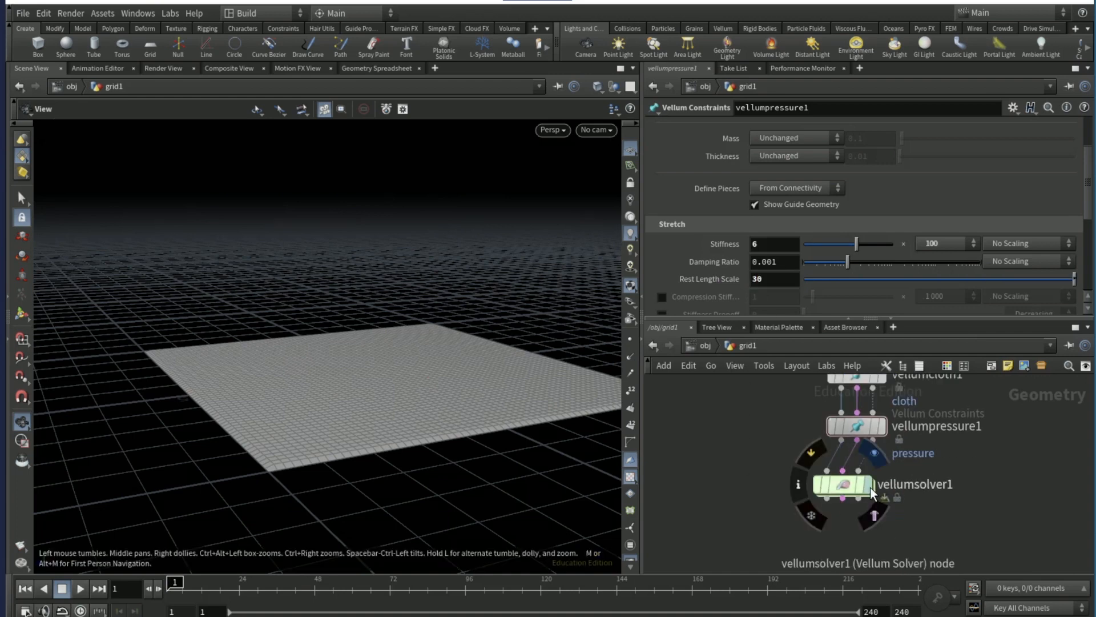
{"action": "left_click", "coordinate": [80, 587]}
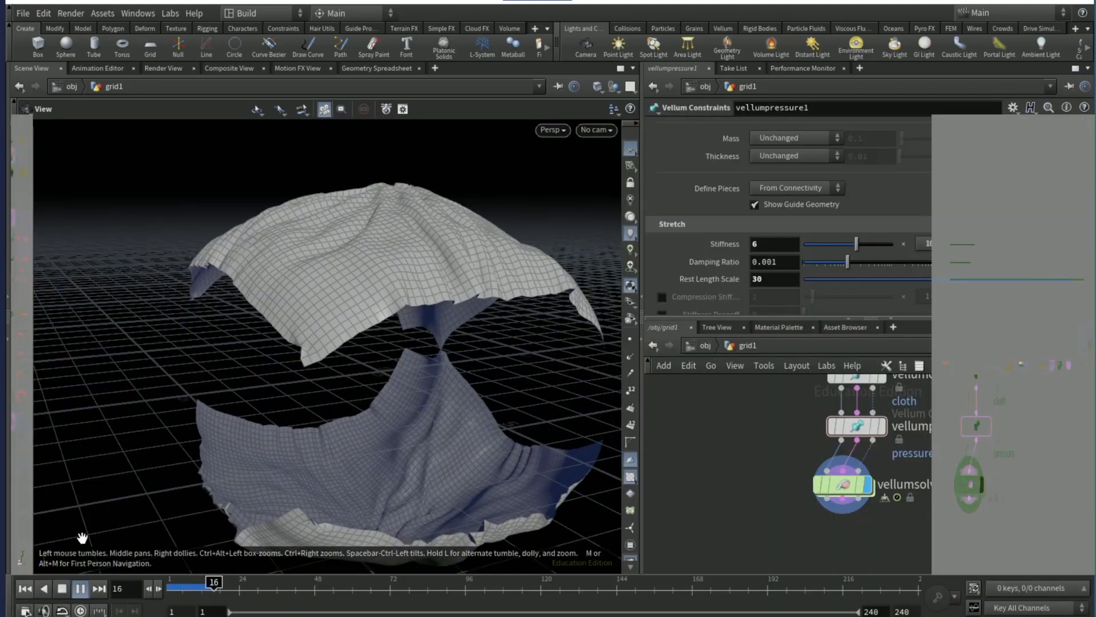
{"action": "left_click", "coordinate": [62, 588]}
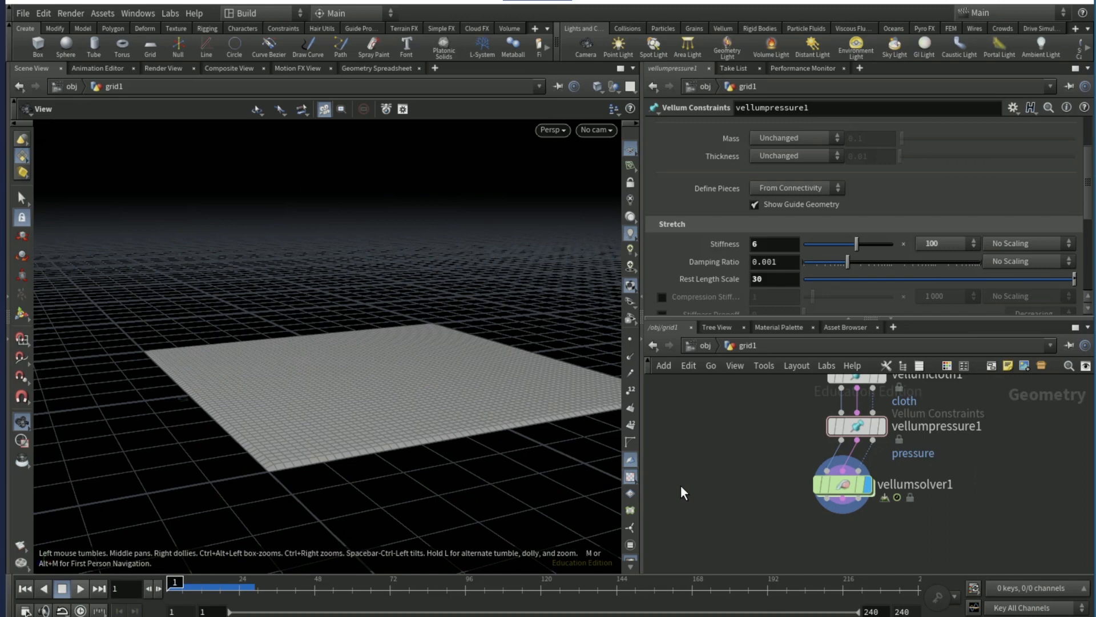
- Make room above vellumsolver1 and insert a Vellum Weld Points constraint between vellumpressure1 and the solver
{"action": "left_click_drag", "start_coordinate": [841, 485], "coordinate": [854, 528]}
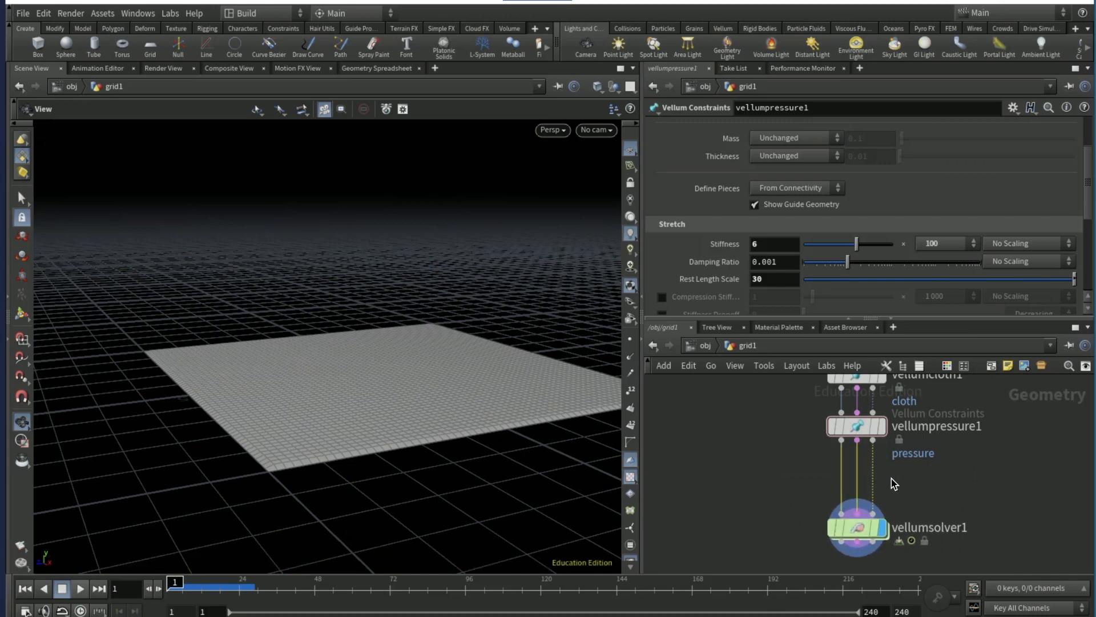
{"action": "key", "text": "Tab"}
{"action": "type", "text": "vellum"}
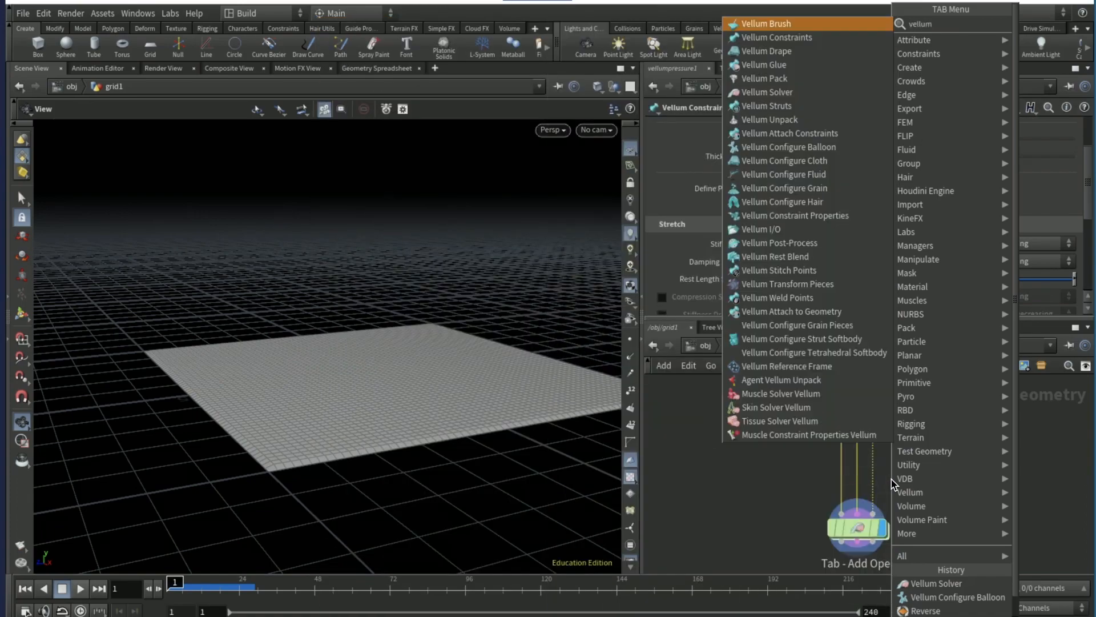
{"action": "type", "text": " weld"}
{"action": "key", "text": "Return"}
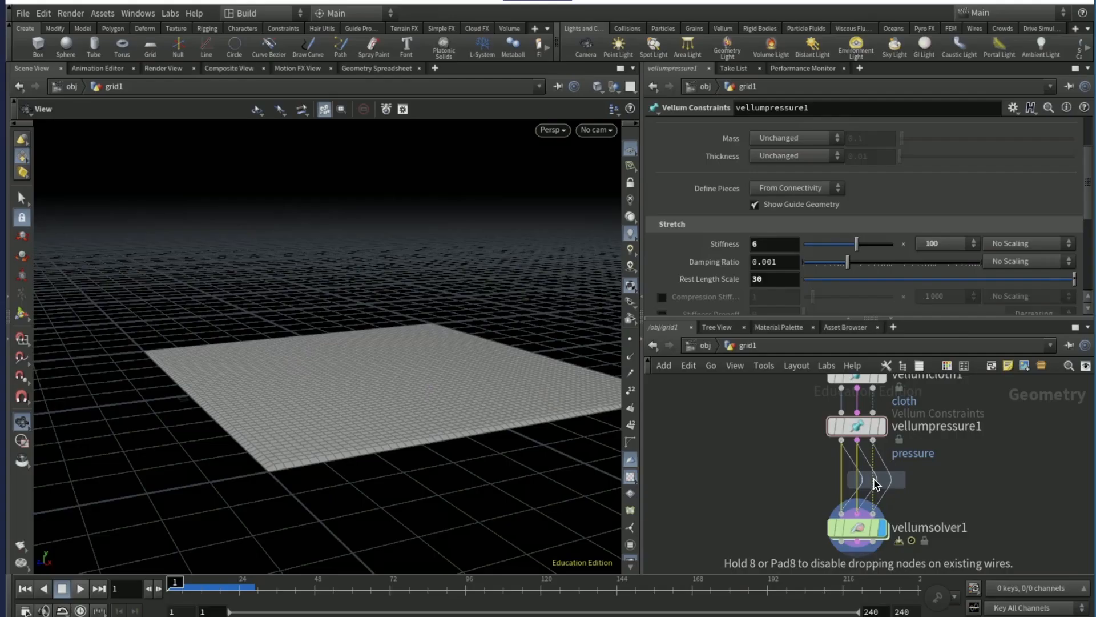
{"action": "left_click", "coordinate": [875, 479]}
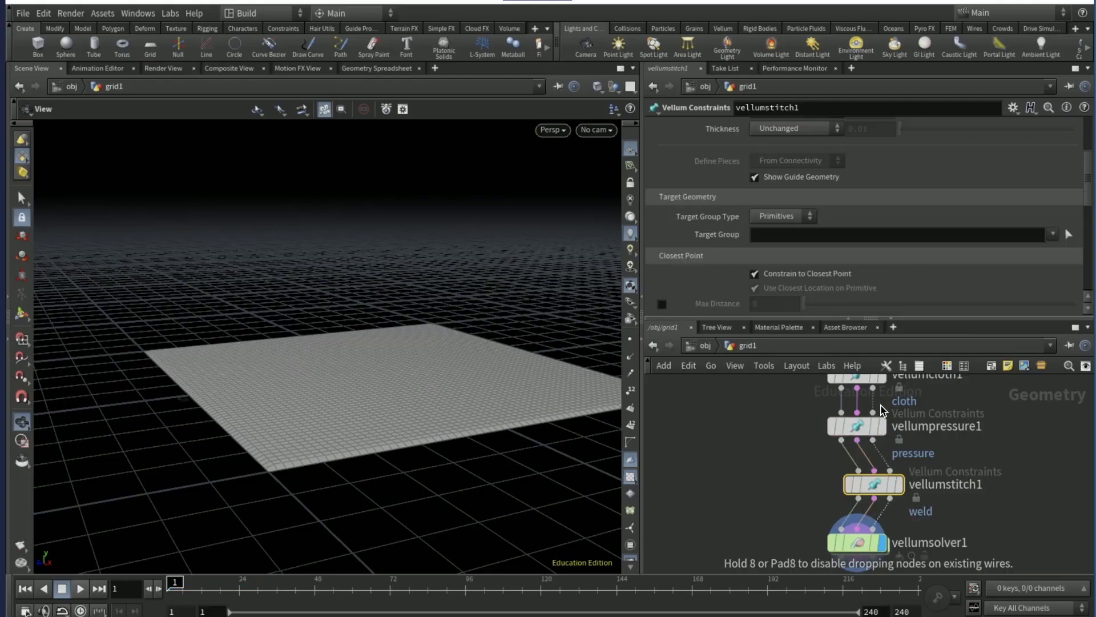
- Set both the Group Type and the Target Group Type of the weld constraint to Points
{"action": "scroll", "coordinate": [715, 225], "scroll_direction": "up", "scroll_amount": 3}
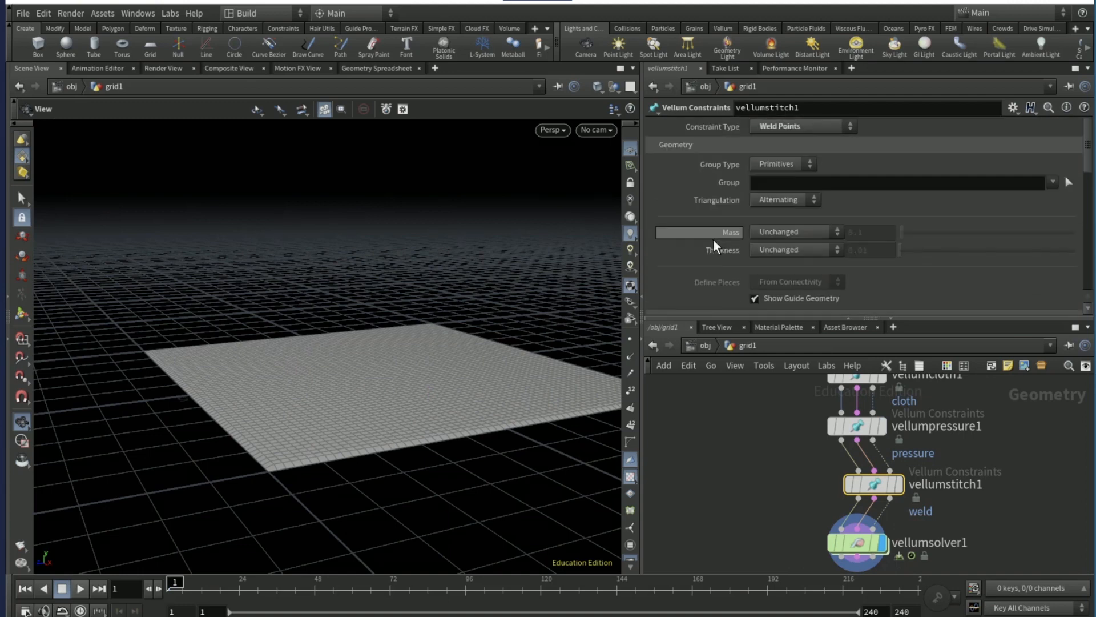
{"action": "left_click", "coordinate": [777, 164]}
{"action": "left_click", "coordinate": [772, 186]}
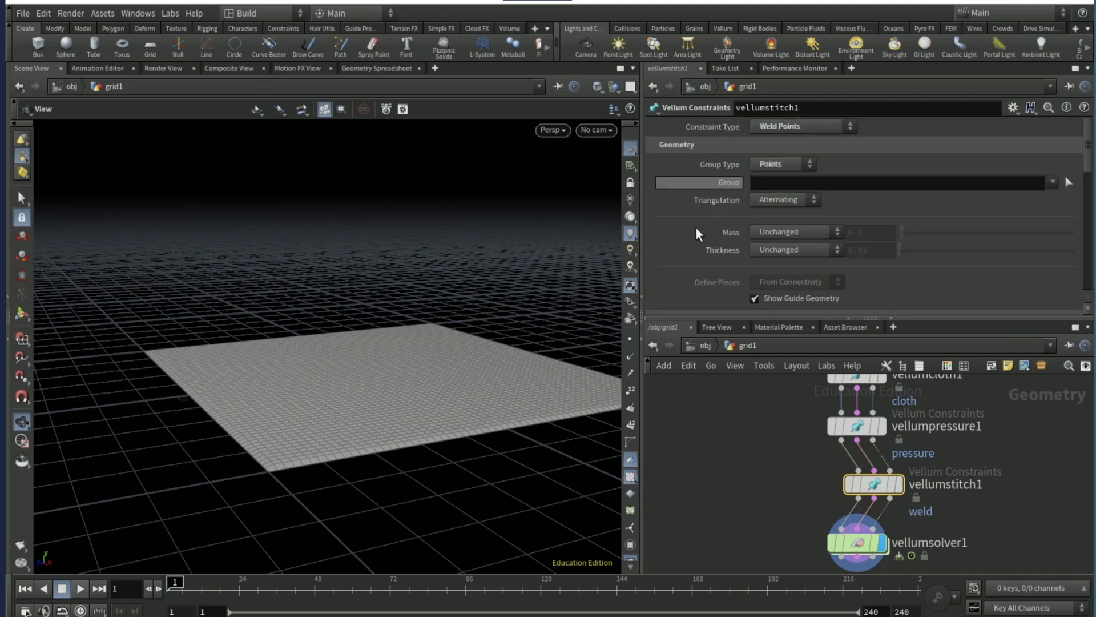
{"action": "scroll", "coordinate": [702, 228], "scroll_direction": "down", "scroll_amount": 5}
{"action": "left_click", "coordinate": [772, 203]}
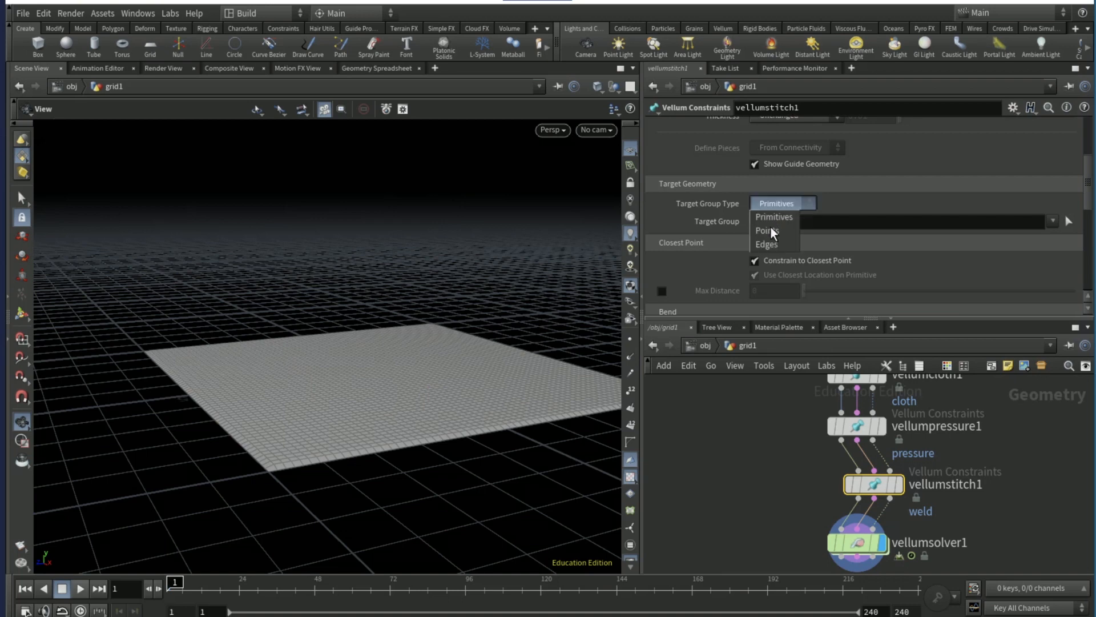
{"action": "left_click", "coordinate": [772, 233]}
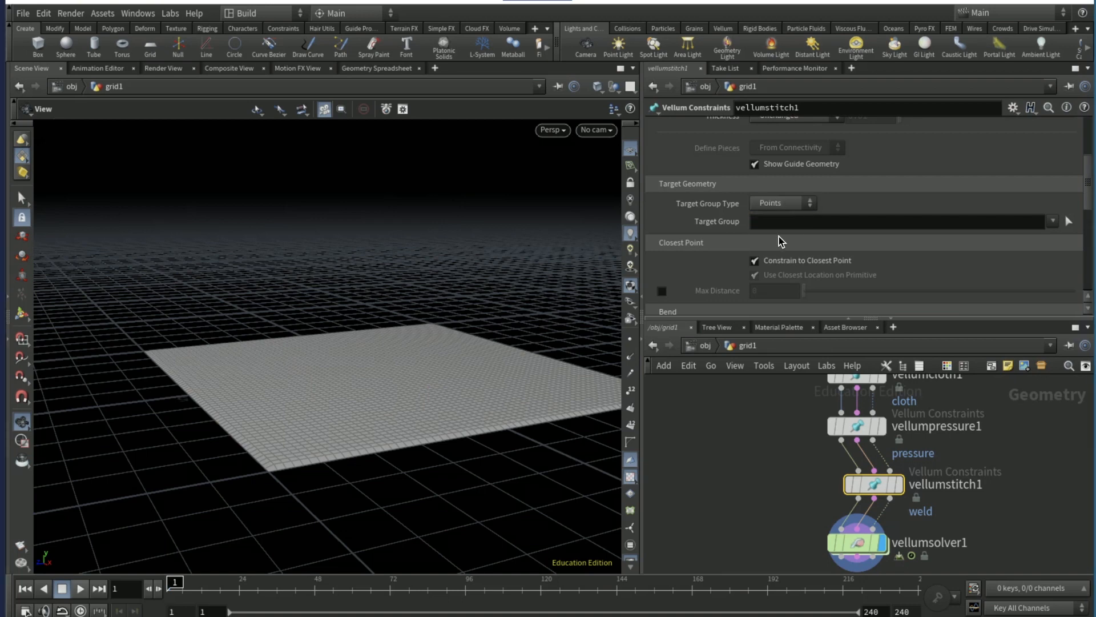
- Choose the weld constraint's target group and set its source group to edge_top
{"action": "left_click", "coordinate": [1054, 222]}
{"action": "scroll", "coordinate": [941, 177], "scroll_direction": "up", "scroll_amount": 4}
{"action": "left_click", "coordinate": [1052, 182]}
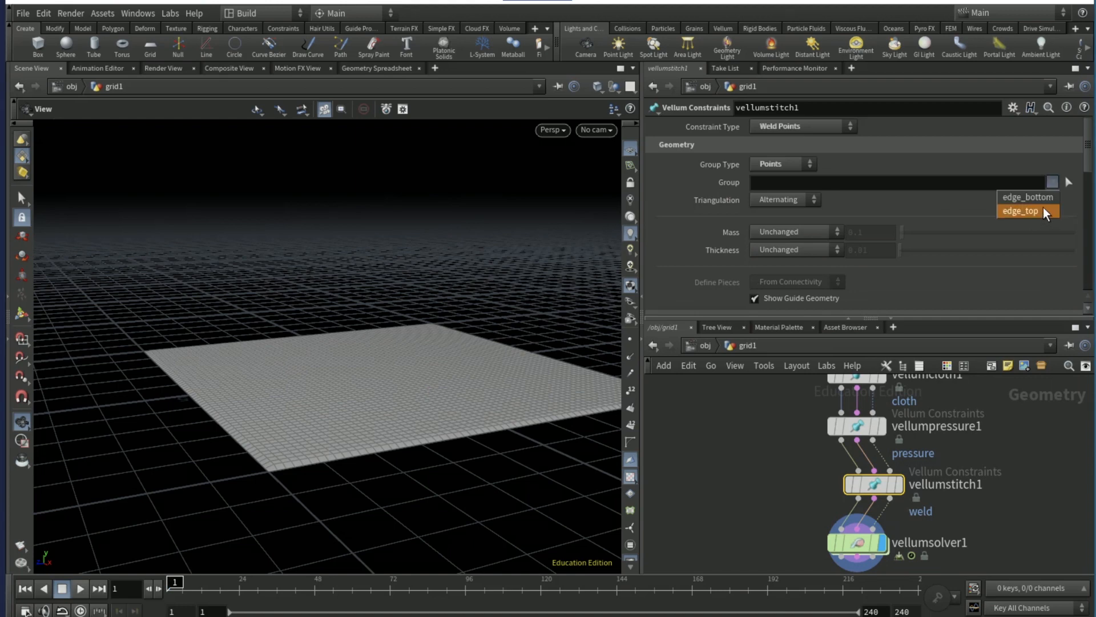
{"action": "left_click", "coordinate": [1042, 208]}
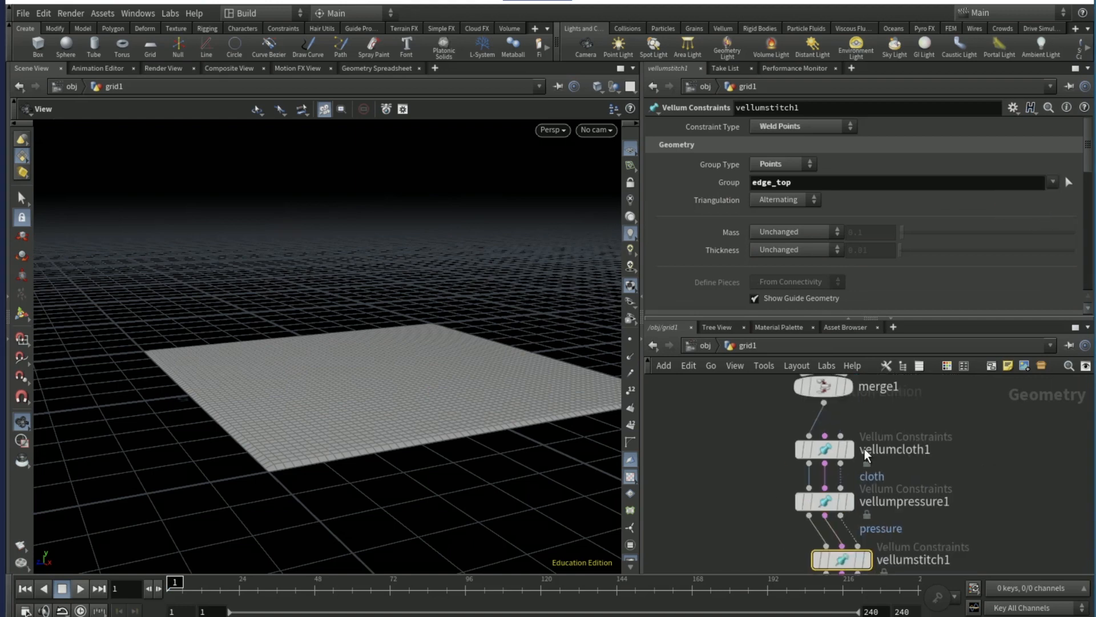
- Set the stretch stiffness multiplier of vellumcloth1 to 1e+10
{"action": "middle_click_drag", "start_coordinate": [777, 497], "coordinate": [745, 573]}
{"action": "left_click", "coordinate": [826, 455]}
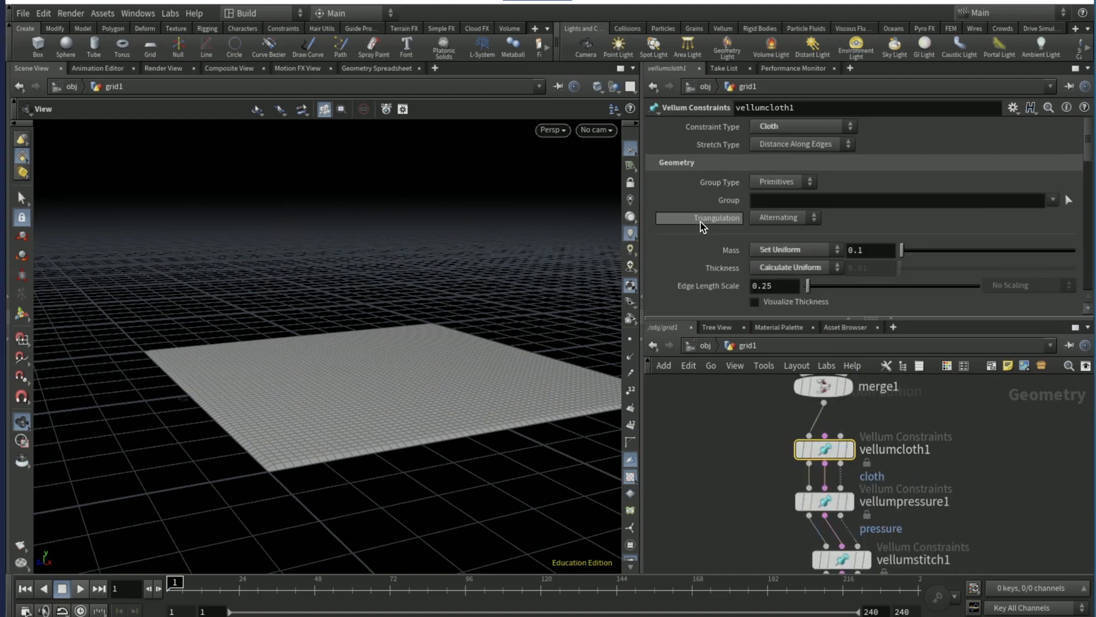
{"action": "scroll", "coordinate": [712, 231], "scroll_direction": "down", "scroll_amount": 4}
{"action": "scroll", "coordinate": [714, 239], "scroll_direction": "down", "scroll_amount": 7}
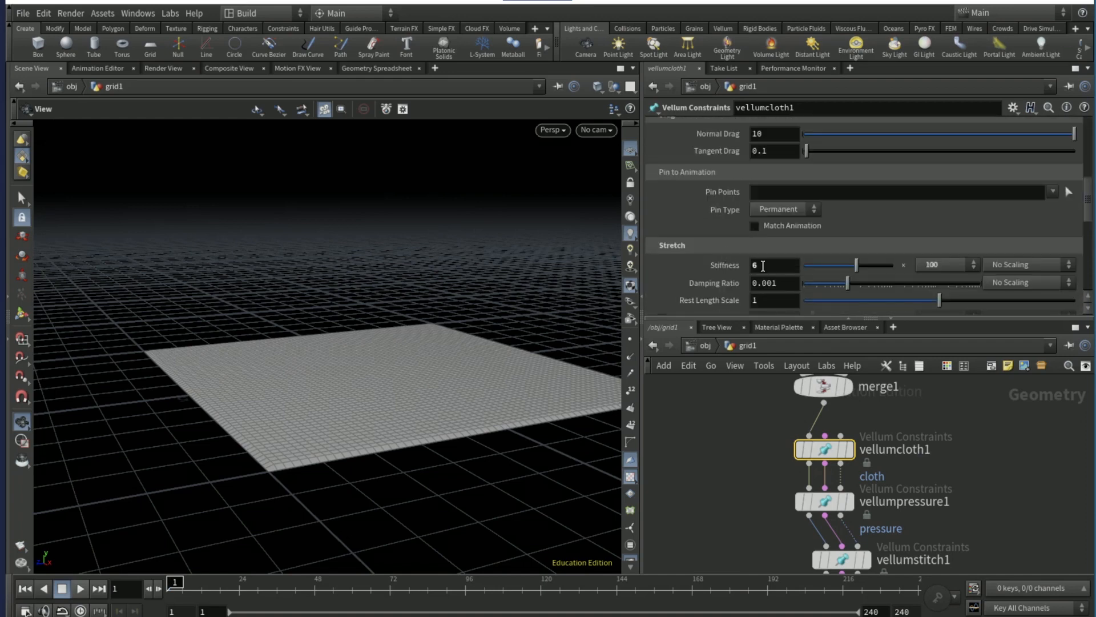
{"action": "left_click", "coordinate": [936, 264]}
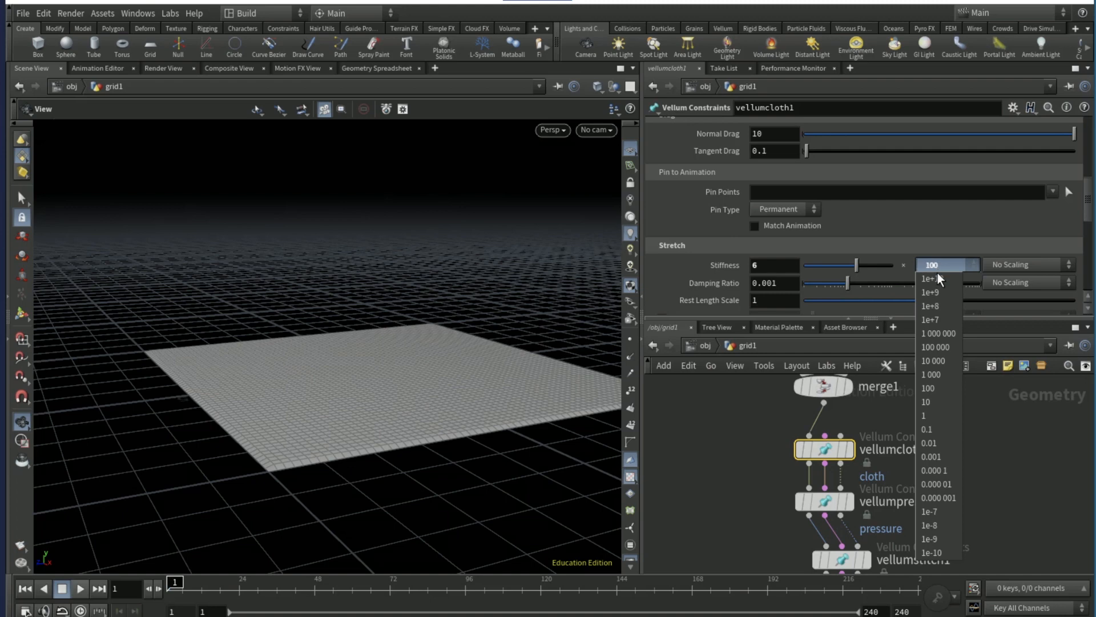
{"action": "left_click", "coordinate": [938, 278]}
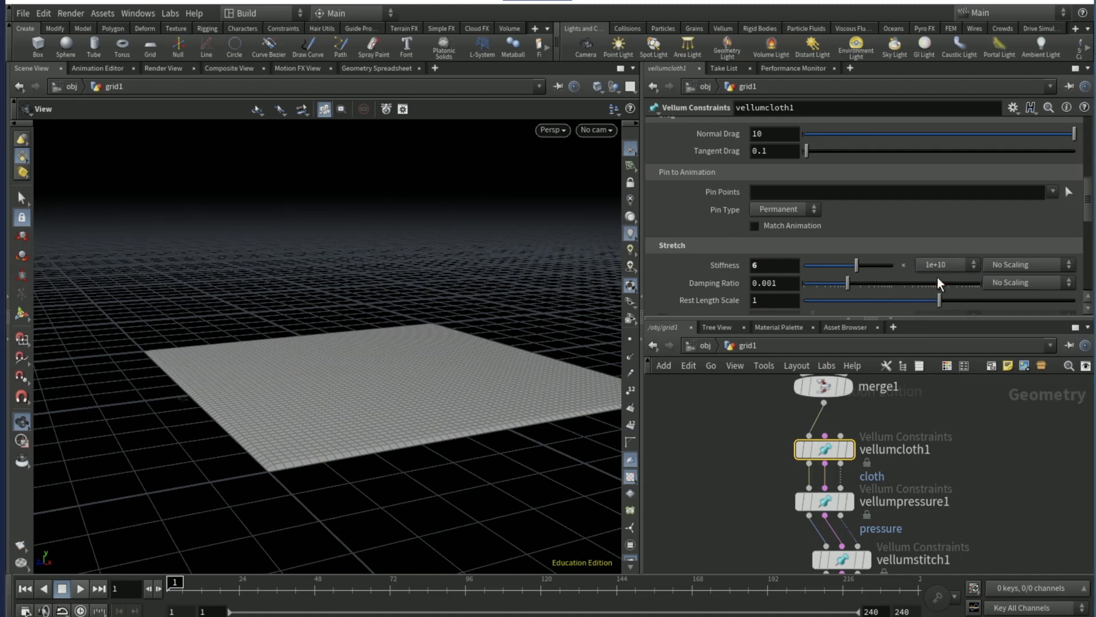
- Set the stretch Damping Ratio of vellumcloth1 to 0.1 and open its Rest Length Scale for editing
{"action": "left_click", "coordinate": [796, 291]}
{"action": "type", "text": "0.2"}
{"action": "key", "text": "BackSpace"}
{"action": "type", "text": "1"}
{"action": "key", "text": "Return"}
{"action": "left_click", "coordinate": [788, 300]}
{"action": "type", "text": "."}
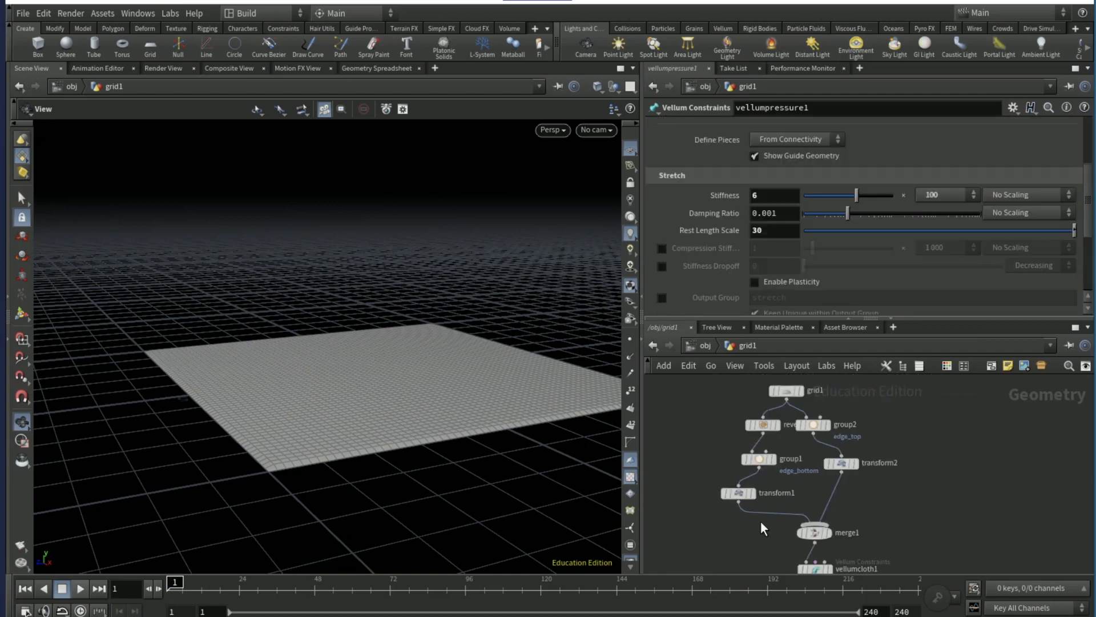
- Move both transform nodes and all nodes downstream of them lower in the network, leaving space below group1 and group2
{"action": "left_click_drag", "start_coordinate": [844, 463], "coordinate": [847, 492]}
{"action": "scroll", "coordinate": [890, 493], "scroll_direction": "down", "scroll_amount": 4}
{"action": "middle_click_drag", "start_coordinate": [948, 493], "coordinate": [945, 450]}
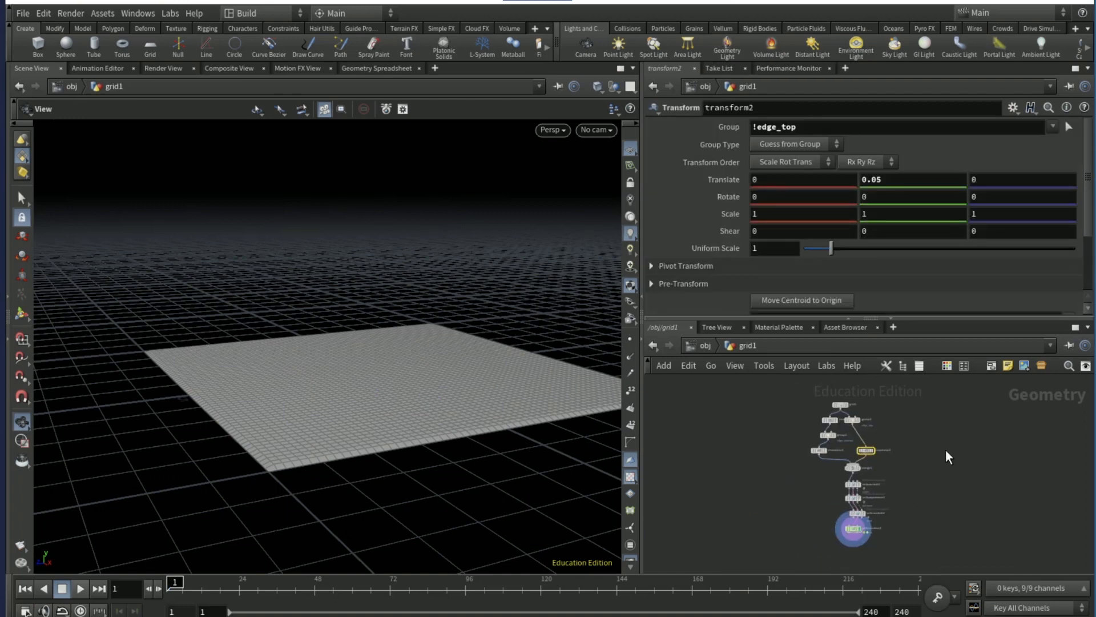
{"action": "left_click_drag", "start_coordinate": [932, 429], "coordinate": [812, 537]}
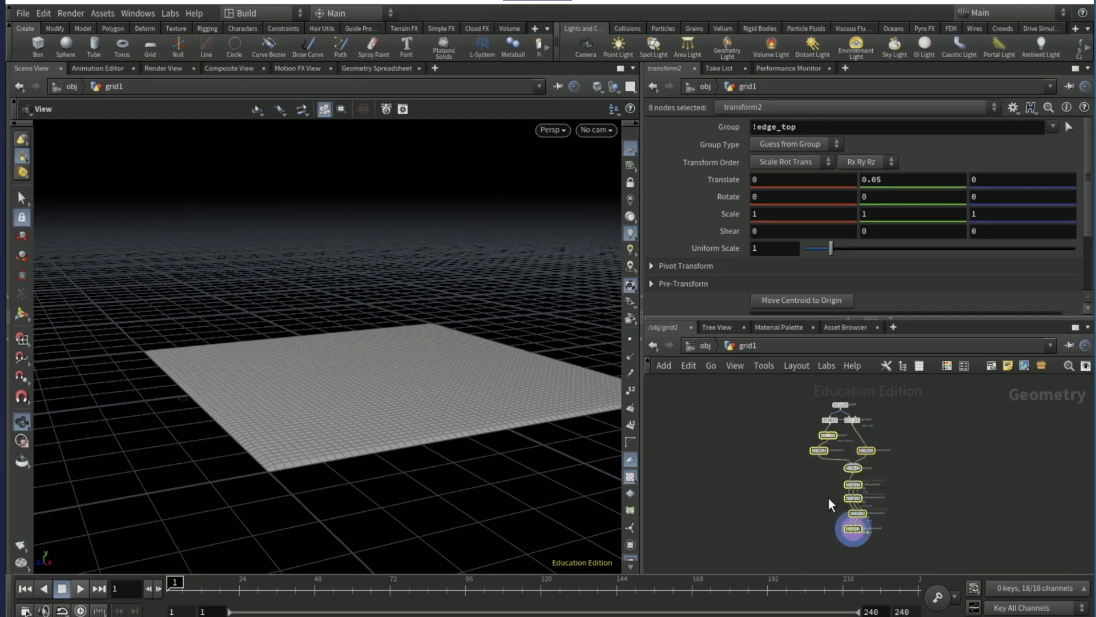
{"action": "left_click", "coordinate": [828, 434], "text": "ctrl"}
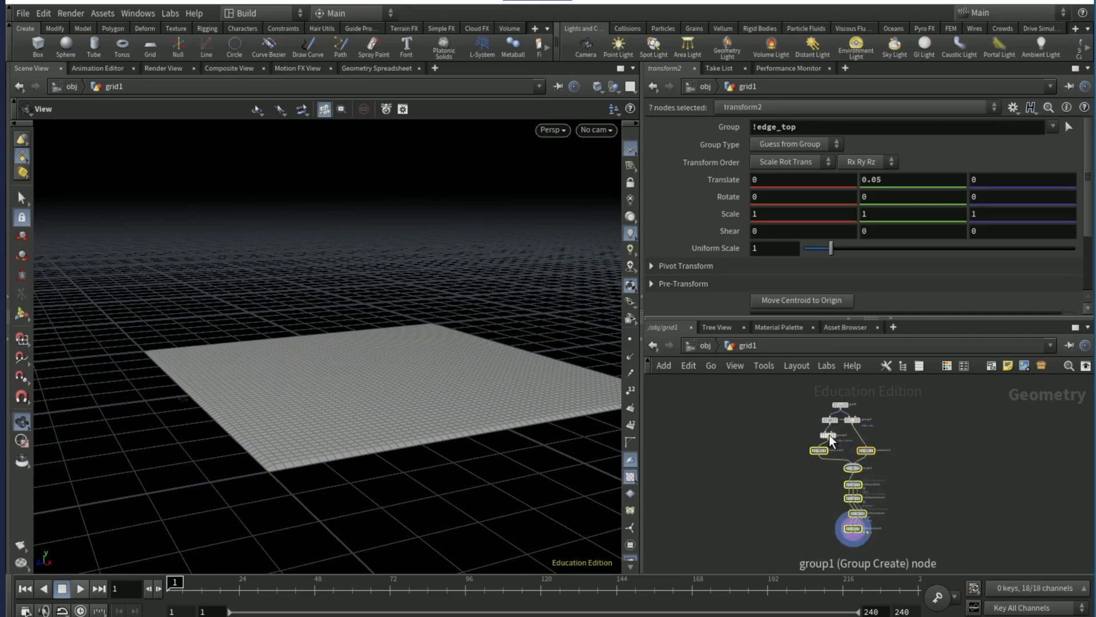
{"action": "left_click_drag", "start_coordinate": [821, 450], "coordinate": [824, 476]}
{"action": "left_click", "coordinate": [881, 439]}
{"action": "scroll", "coordinate": [881, 438], "scroll_direction": "up", "scroll_amount": 5}
- Add a Draw Curve node beside the group nodes and set its projection to ZX Plane
{"action": "key", "text": "Tab"}
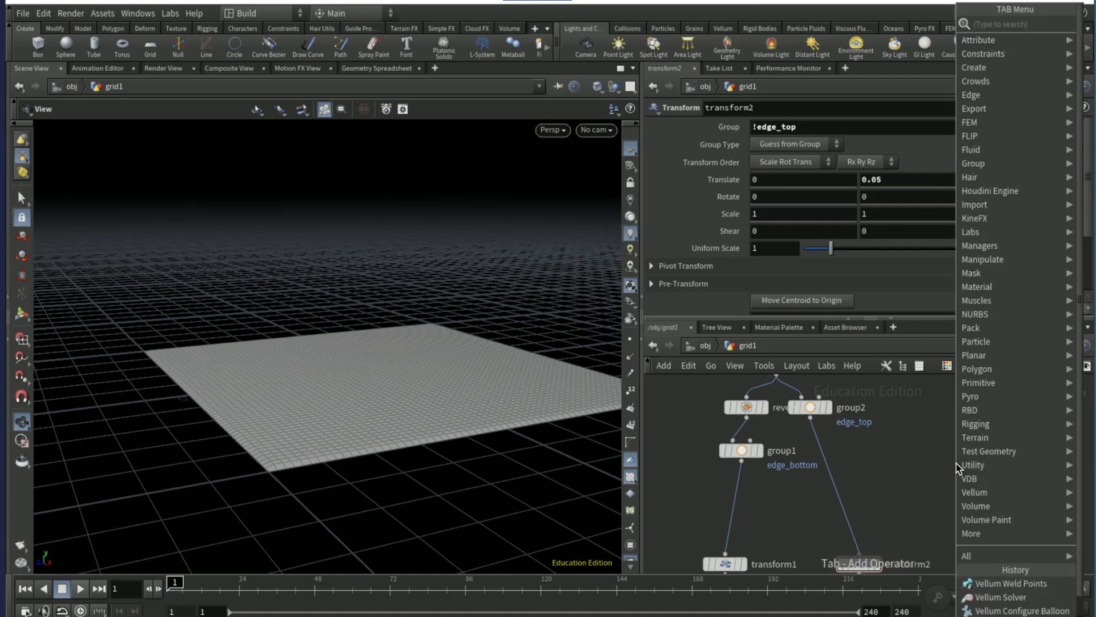
{"action": "type", "text": "draw cruve"}
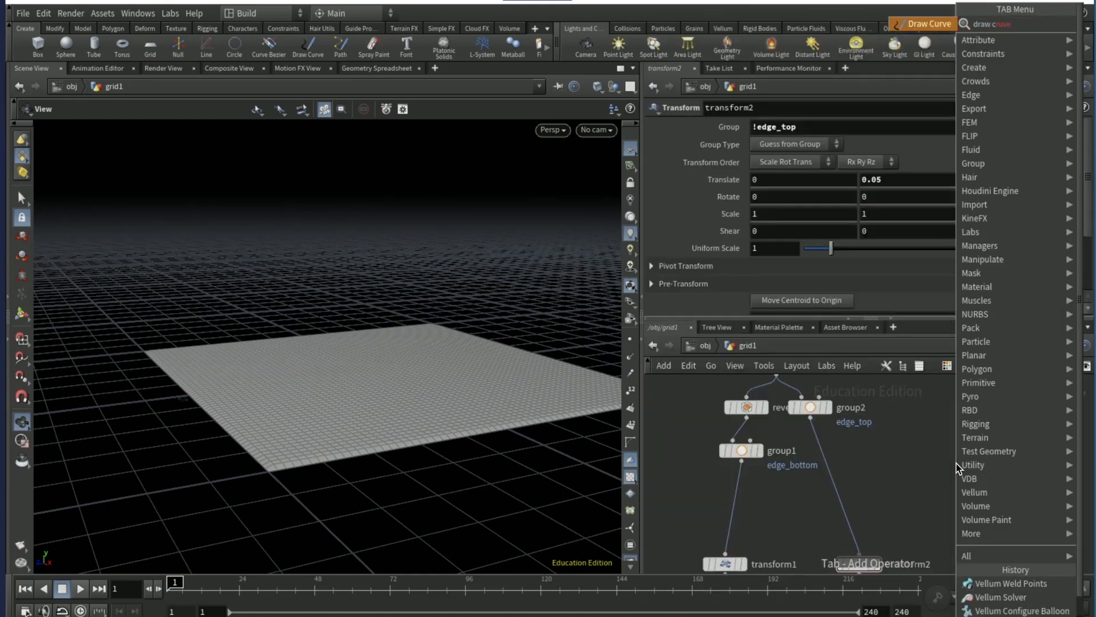
{"action": "key", "text": "Return"}
{"action": "left_click", "coordinate": [958, 468]}
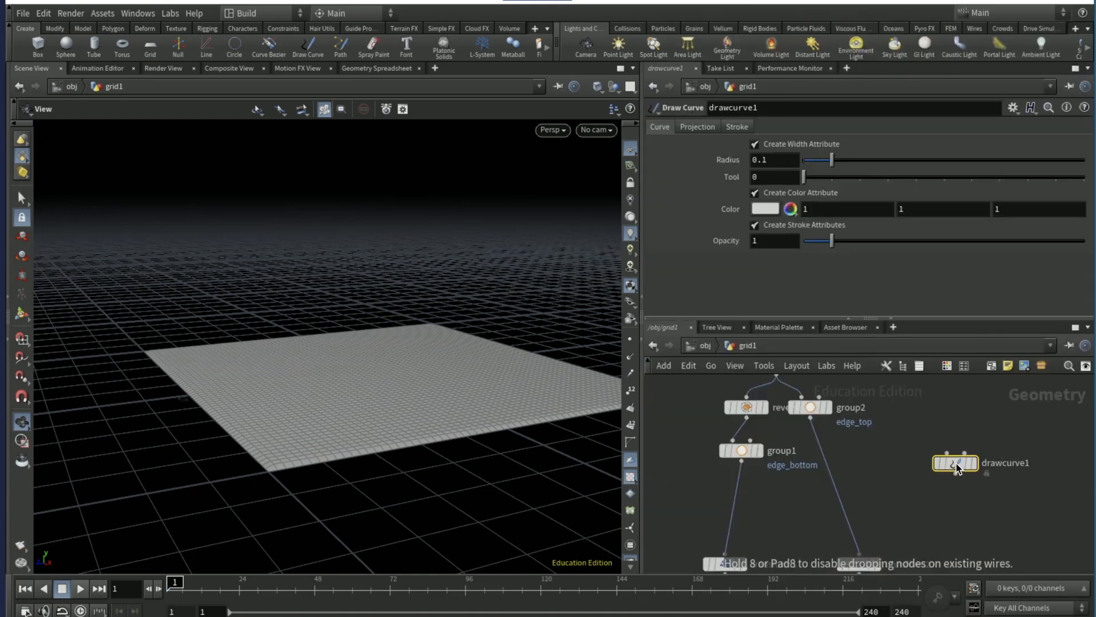
{"action": "left_click", "coordinate": [711, 130]}
{"action": "left_click", "coordinate": [767, 178]}
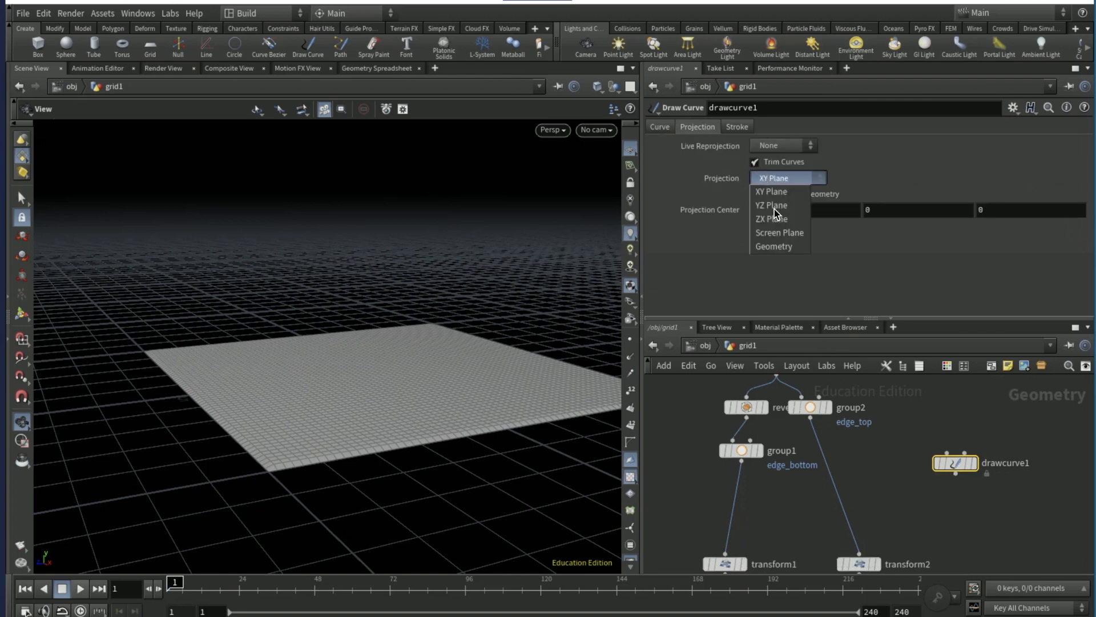
{"action": "left_click", "coordinate": [779, 219]}
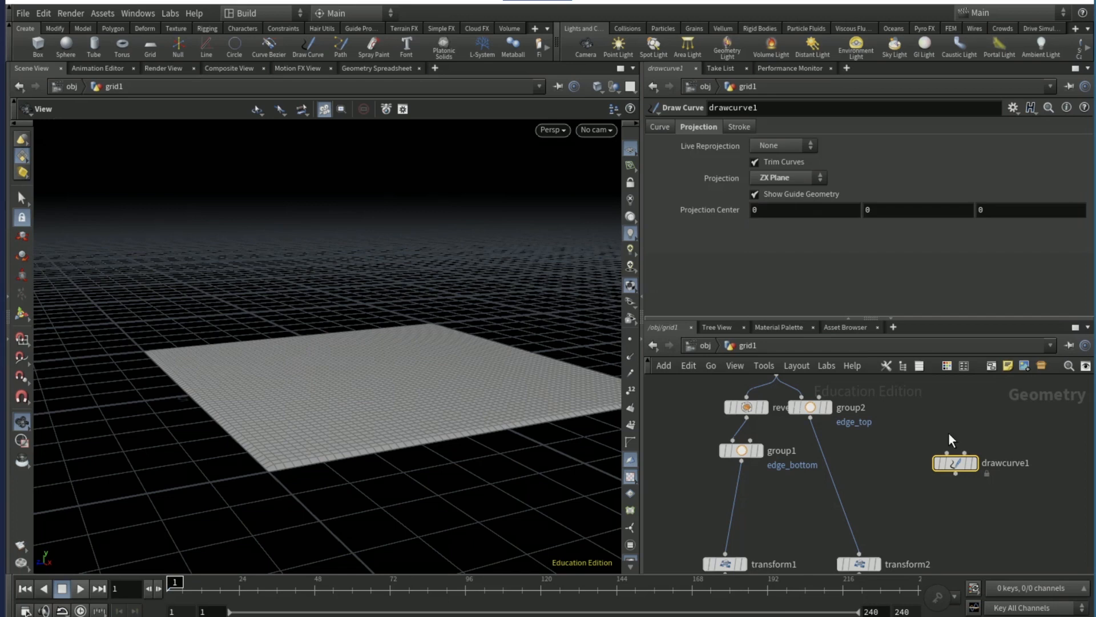
- Display drawcurve1 in the viewport and show merge1 as a template beneath it
{"action": "left_click", "coordinate": [978, 464]}
{"action": "middle_click_drag", "start_coordinate": [910, 524], "coordinate": [907, 378]}
{"action": "left_click", "coordinate": [837, 475]}
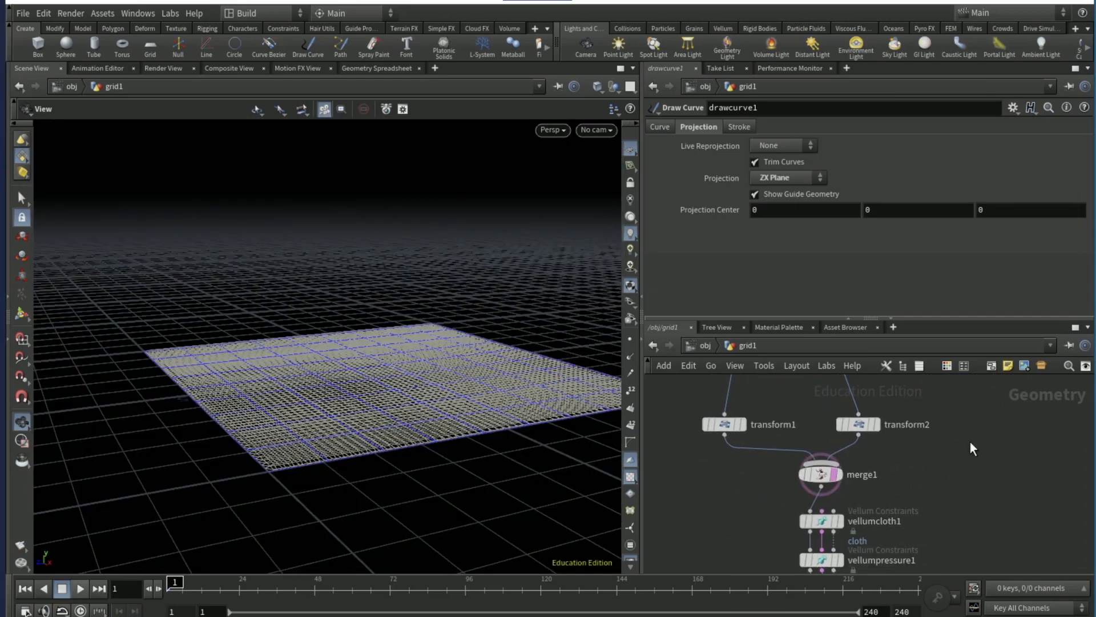
- Draw freehand stitch curves across the grid: a long S-shape, curves cutting the corners and edges, and a loop joined to one edge
{"action": "middle_click_drag", "start_coordinate": [973, 402], "coordinate": [954, 486]}
{"action": "left_click_drag", "start_coordinate": [505, 374], "coordinate": [406, 469]}
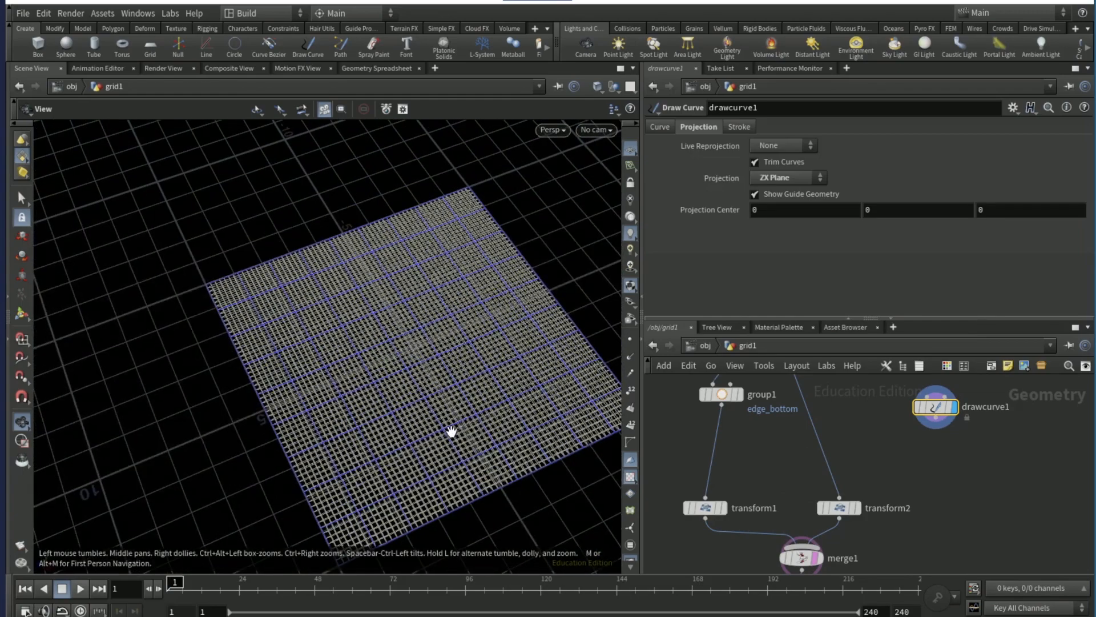
{"action": "middle_click_drag", "start_coordinate": [450, 431], "coordinate": [309, 205]}
{"action": "left_click_drag", "start_coordinate": [327, 199], "coordinate": [736, 345]}
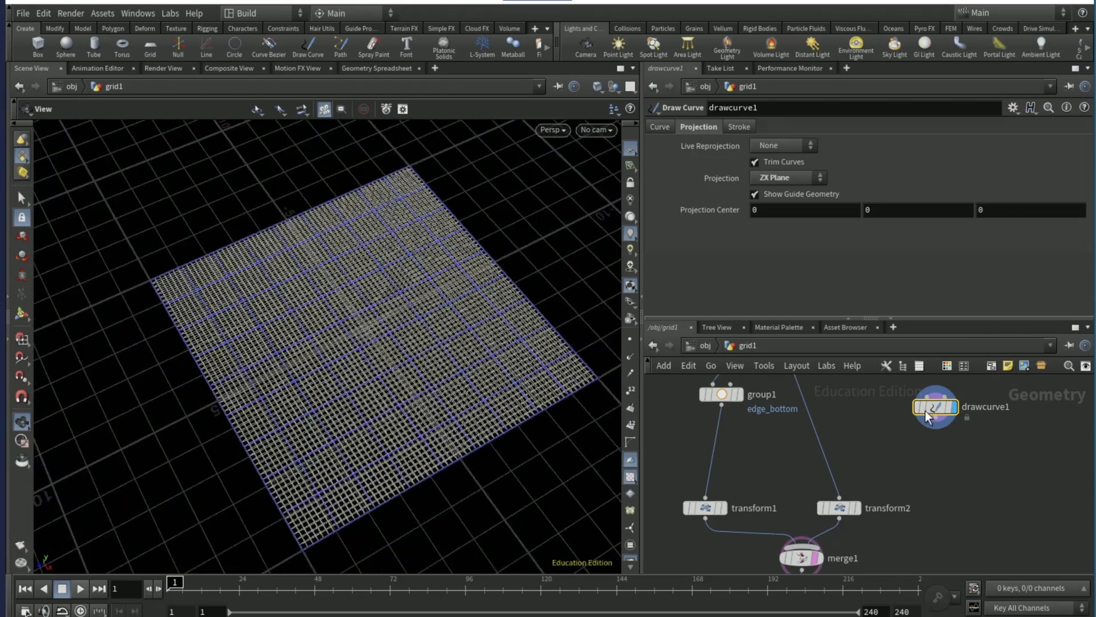
{"action": "left_click", "coordinate": [22, 313]}
{"action": "mouse_move", "coordinate": [248, 204]}
{"action": "left_mouse_down"}
{"action": "mouse_move", "coordinate": [255, 246]}
{"action": "mouse_move", "coordinate": [295, 269]}
{"action": "left_mouse_up"}
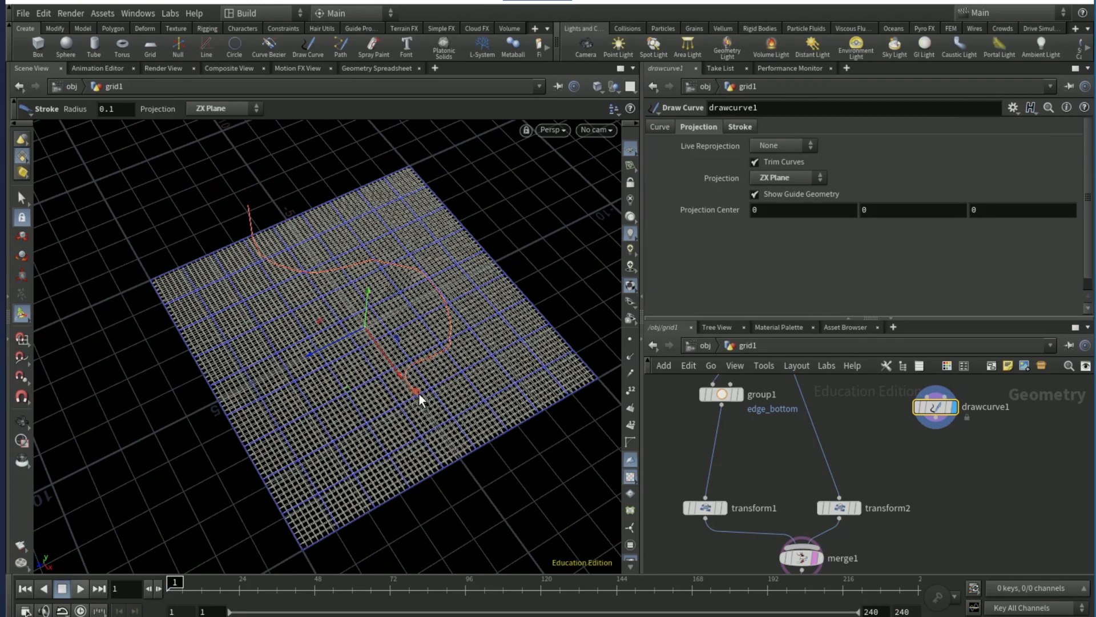
{"action": "left_click_drag", "start_coordinate": [443, 410], "coordinate": [562, 425]}
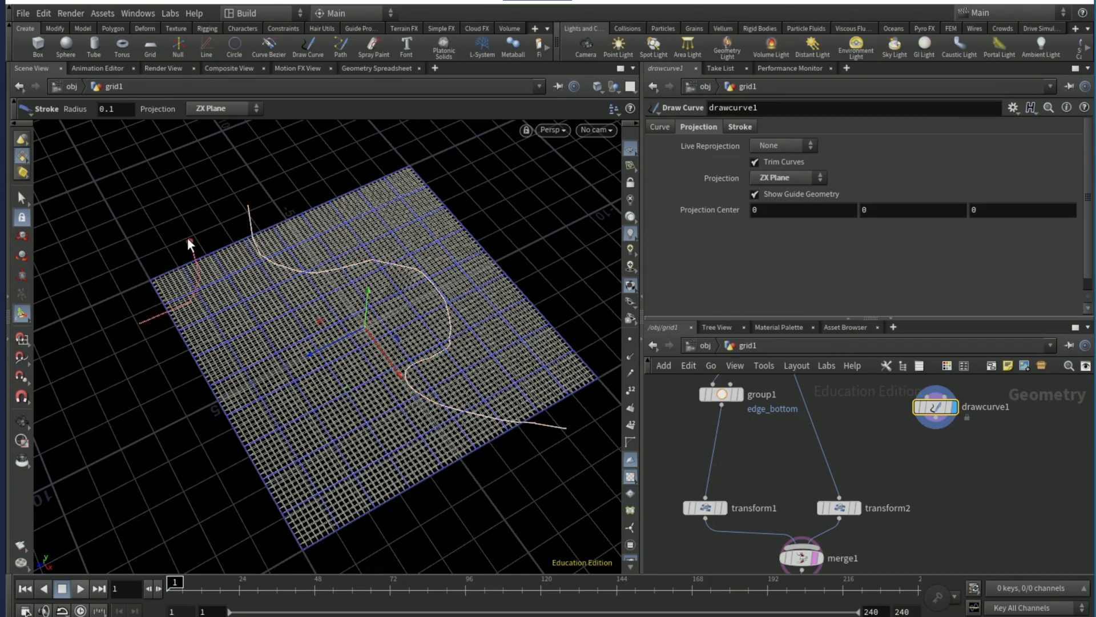
{"action": "left_click_drag", "start_coordinate": [189, 235], "coordinate": [140, 323]}
{"action": "left_click_drag", "start_coordinate": [187, 381], "coordinate": [386, 526]}
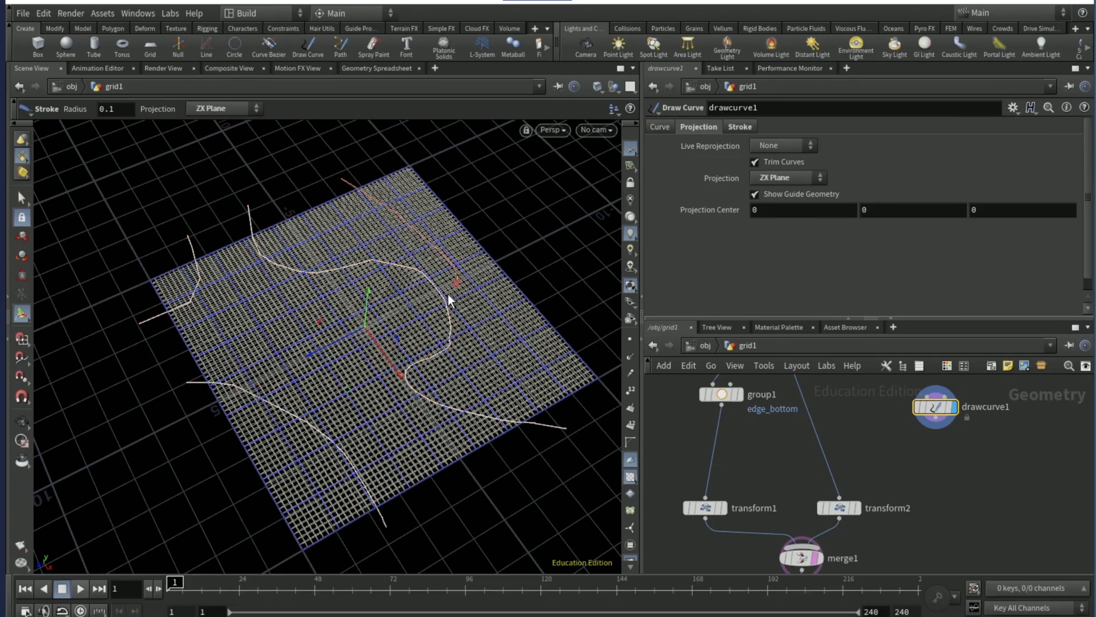
{"action": "left_click_drag", "start_coordinate": [447, 294], "coordinate": [443, 297]}
{"action": "left_click_drag", "start_coordinate": [285, 298], "coordinate": [233, 242]}
{"action": "left_click_drag", "start_coordinate": [413, 402], "coordinate": [414, 402]}
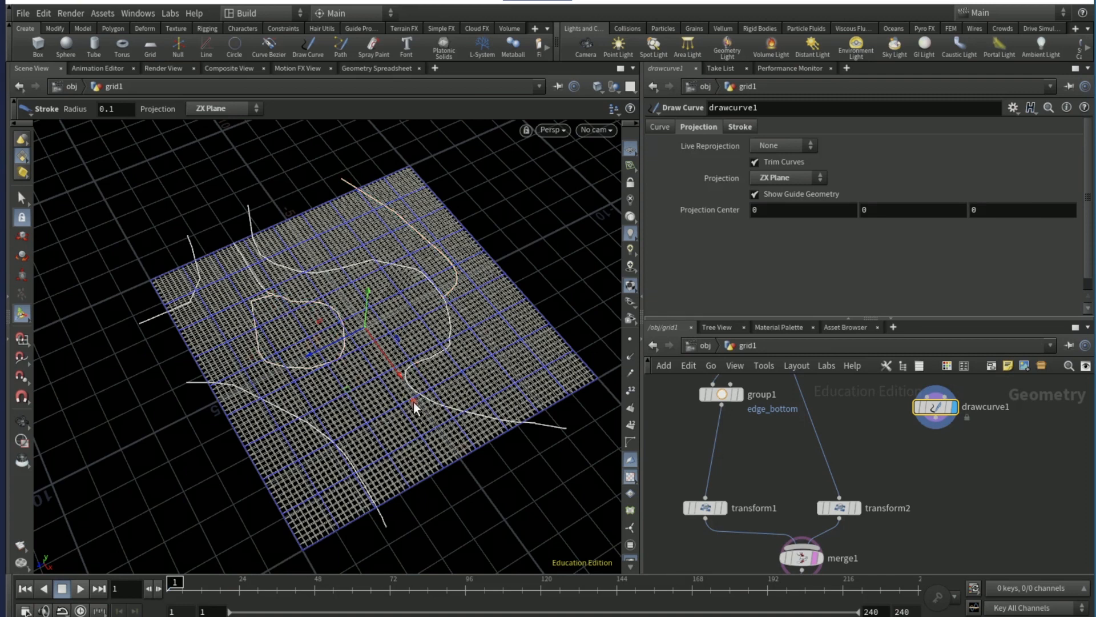
- Insert a Group Create node between group2 and transform2
{"action": "middle_click_drag", "start_coordinate": [866, 407], "coordinate": [862, 447]}
{"action": "left_click_drag", "start_coordinate": [858, 453], "coordinate": [793, 489]}
{"action": "key", "text": "Tab"}
{"action": "type", "text": "group"}
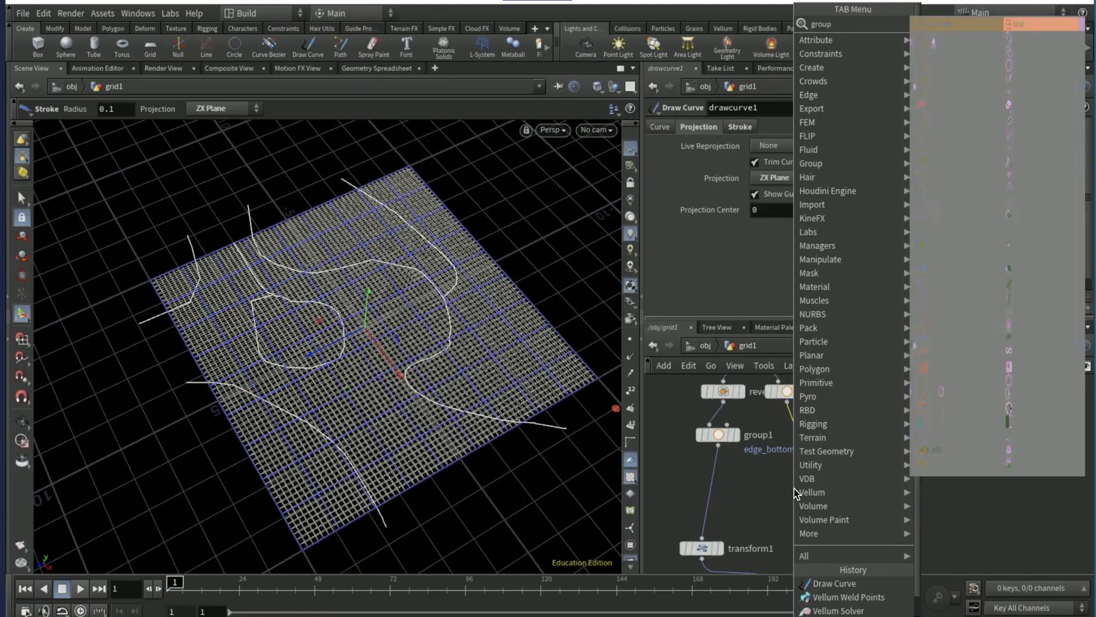
{"action": "key", "text": "Return"}
{"action": "left_click", "coordinate": [813, 447]}
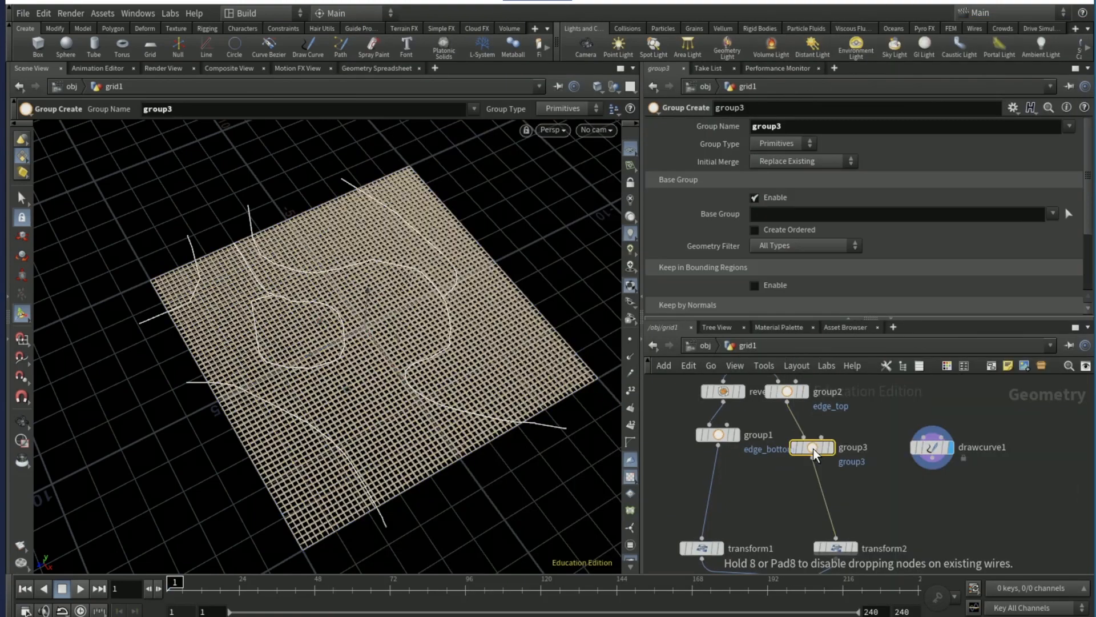
- Add a Wireframe node after drawcurve1 and connect its output to the second input of group3
{"action": "key", "text": "Tab"}
{"action": "type", "text": "wire"}
{"action": "key", "text": "Return"}
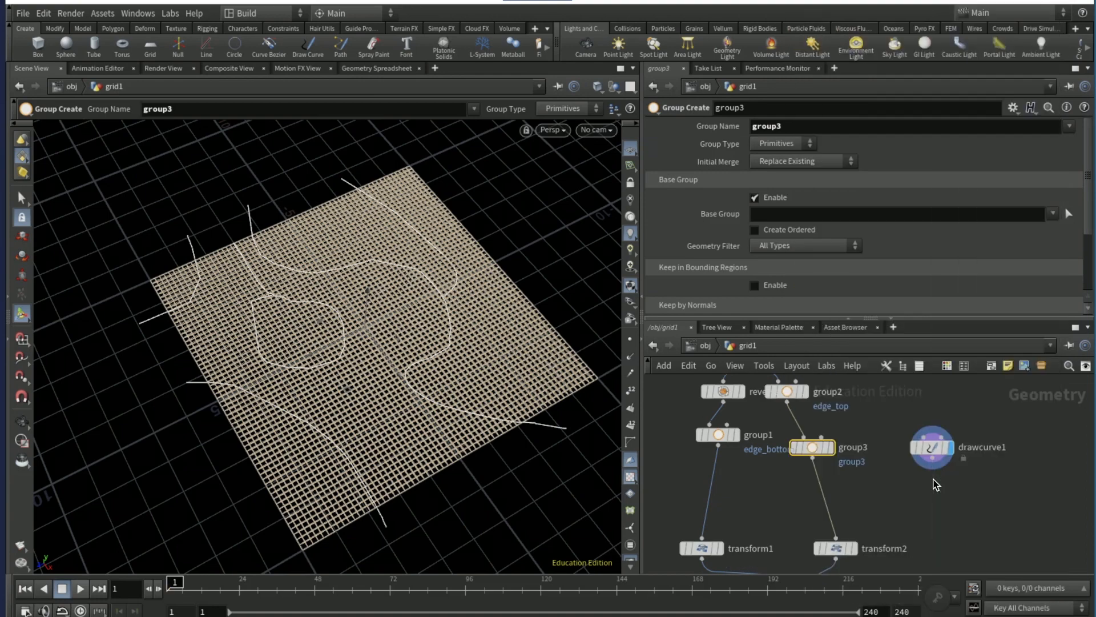
{"action": "left_click", "coordinate": [934, 484]}
{"action": "left_click", "coordinate": [934, 501]}
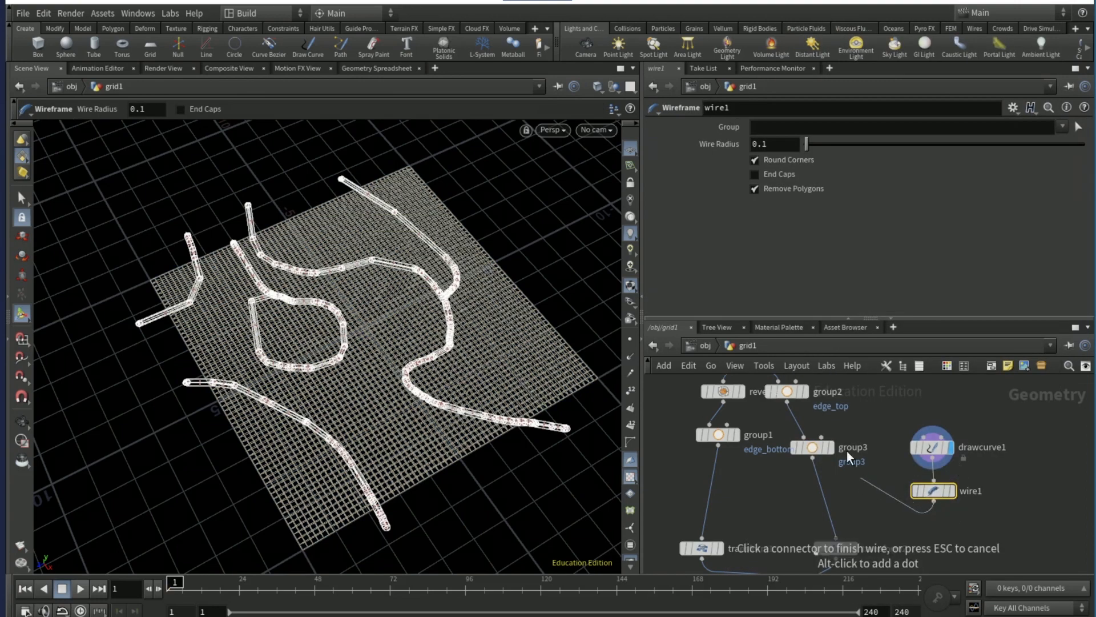
{"action": "left_click", "coordinate": [842, 447]}
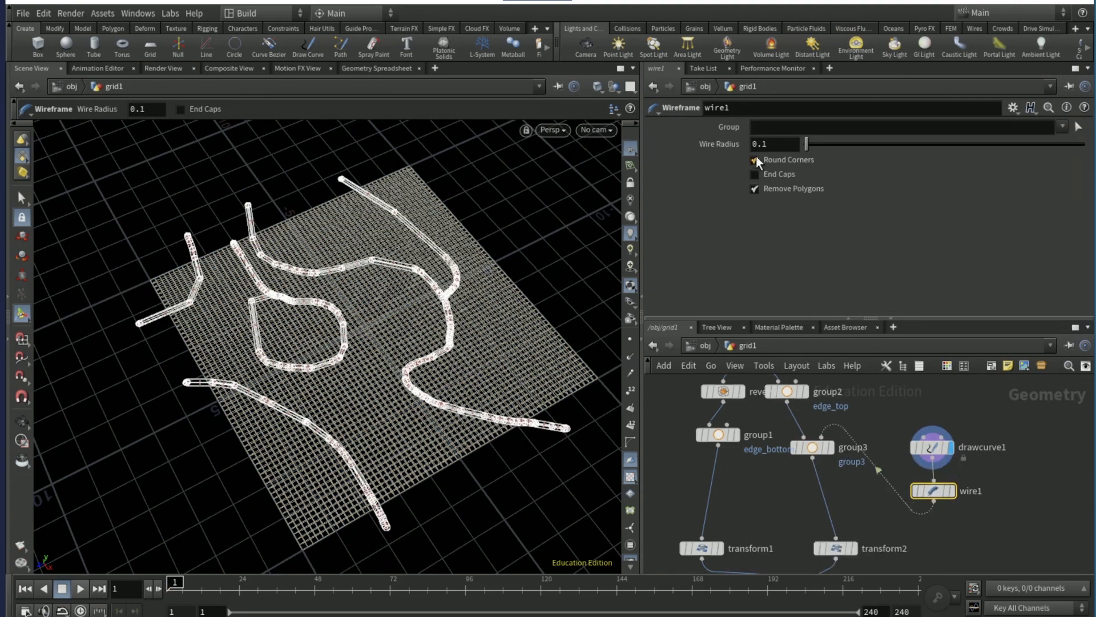
- Set the group type of group3 to Points and name the group stitch_top
{"action": "left_click", "coordinate": [816, 450]}
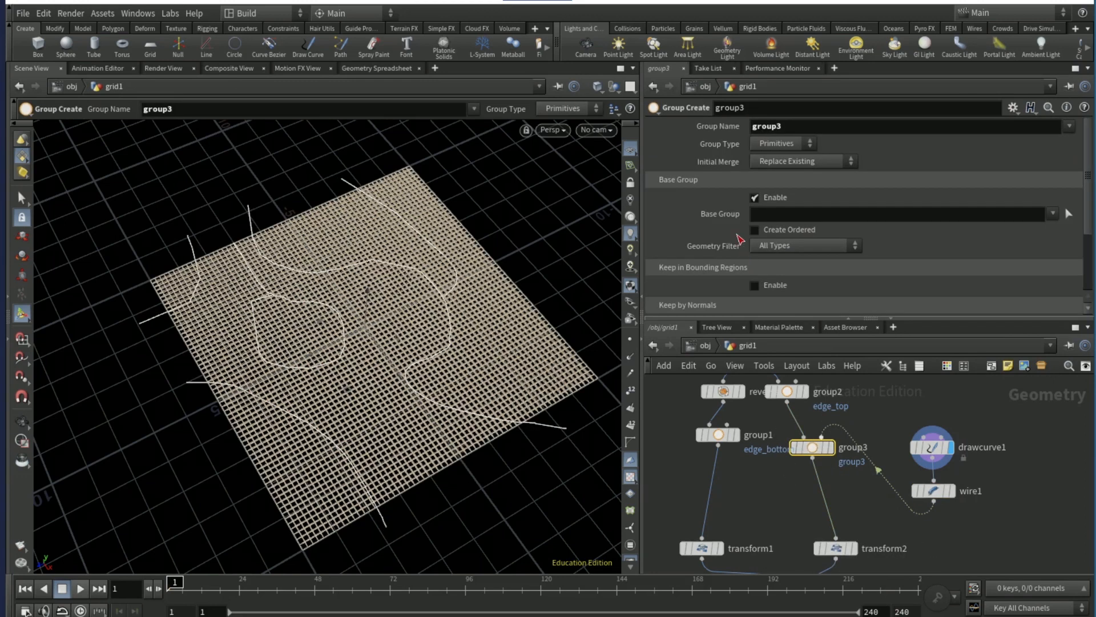
{"action": "left_click", "coordinate": [776, 144]}
{"action": "left_click", "coordinate": [777, 172]}
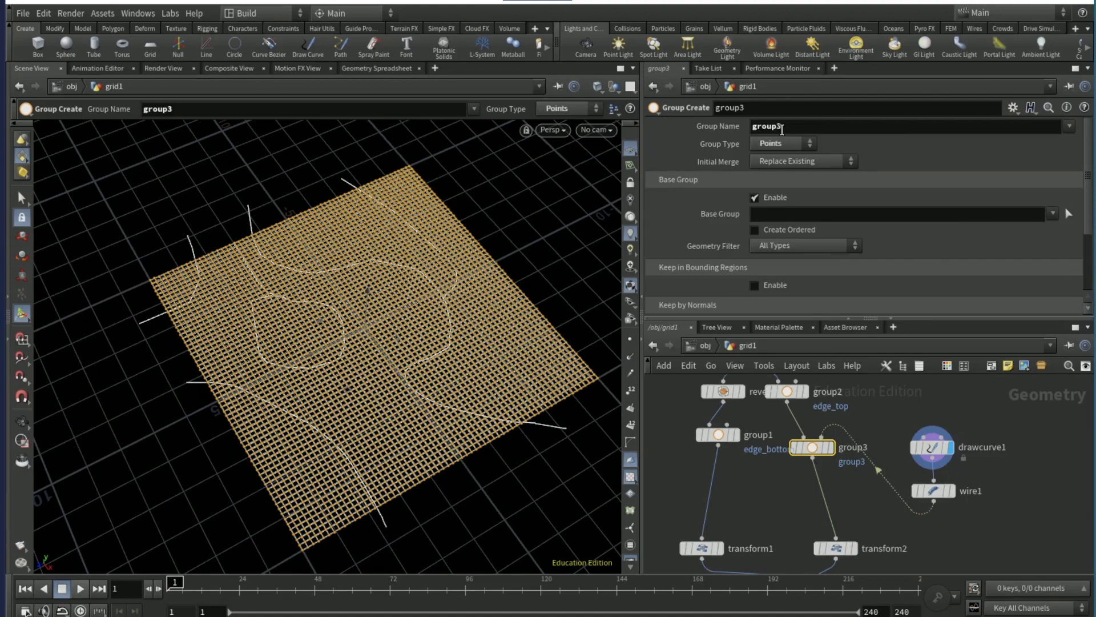
{"action": "left_click", "coordinate": [783, 127]}
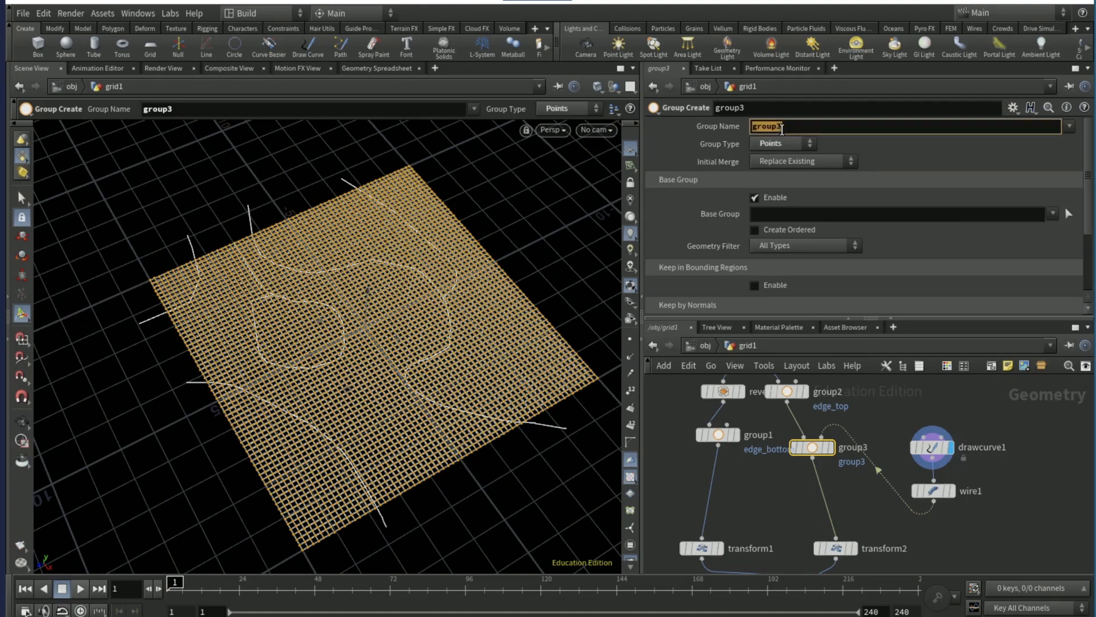
{"action": "type", "text": "stitch_top"}
{"action": "key", "text": "Return"}
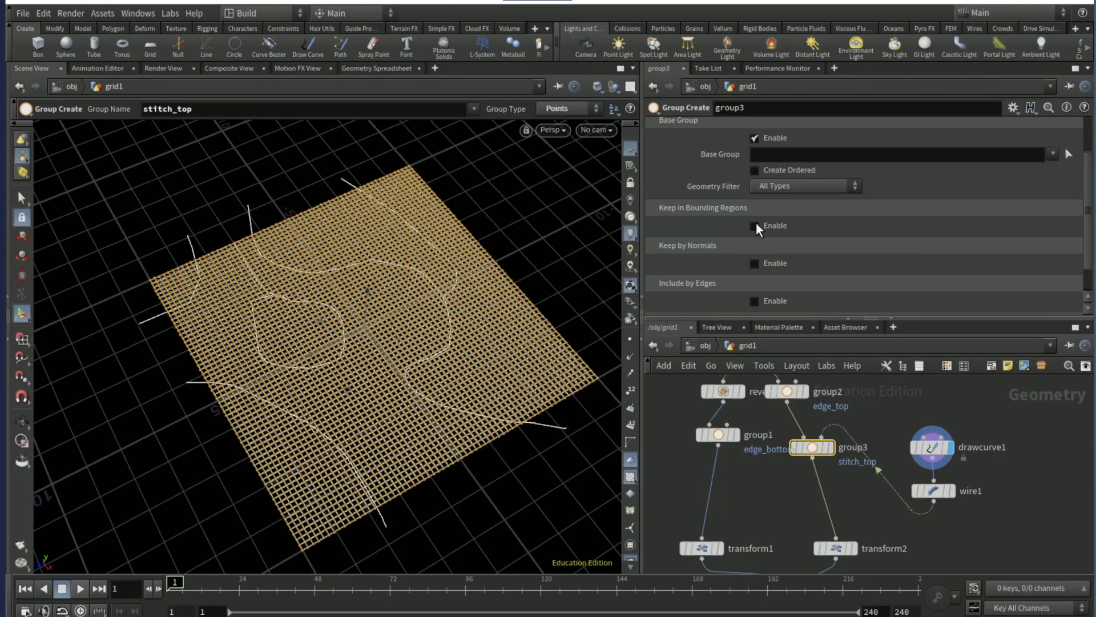
- Enable Keep in Bounding Regions on group3 and set the bounding type to Bounding Object (points or vertices only)
{"action": "left_click", "coordinate": [755, 225]}
{"action": "scroll", "coordinate": [694, 252], "scroll_direction": "down", "scroll_amount": 1}
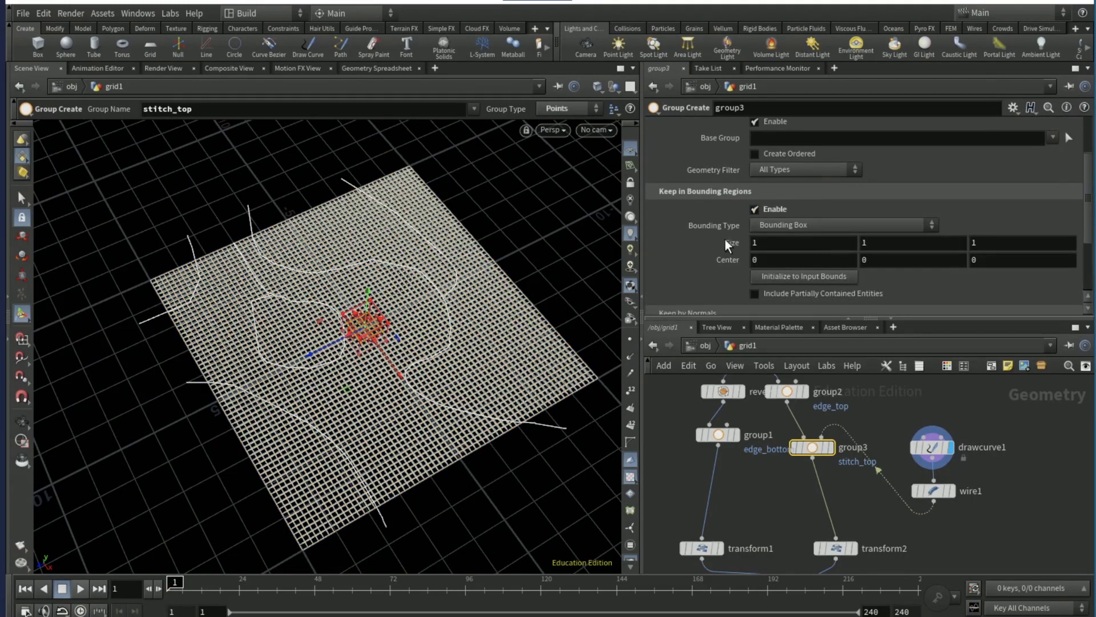
{"action": "left_click", "coordinate": [762, 225]}
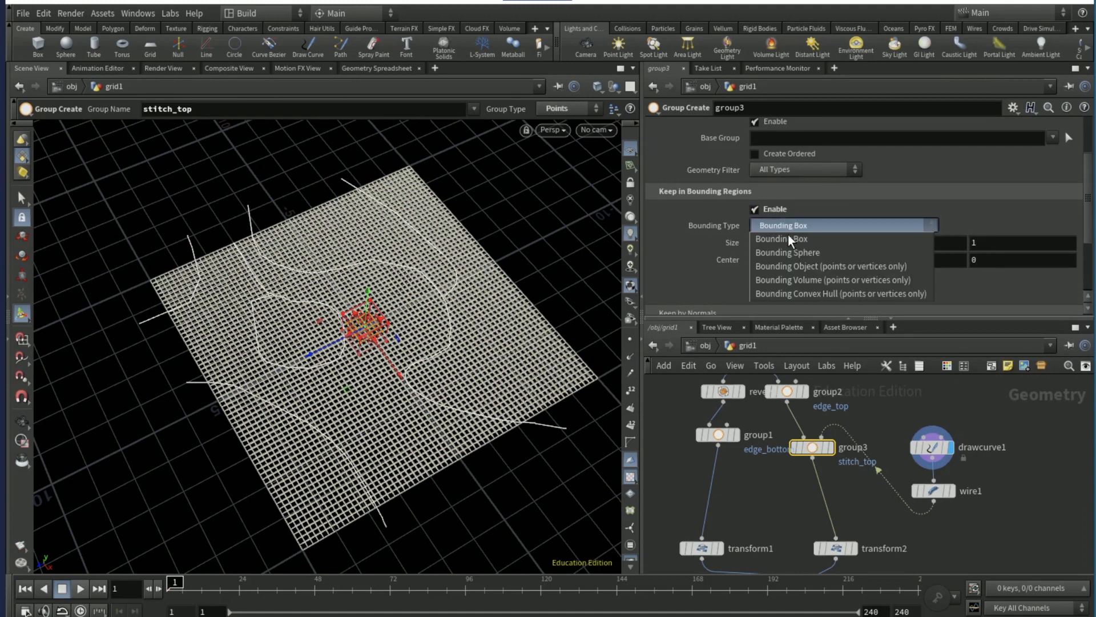
{"action": "left_click", "coordinate": [807, 266]}
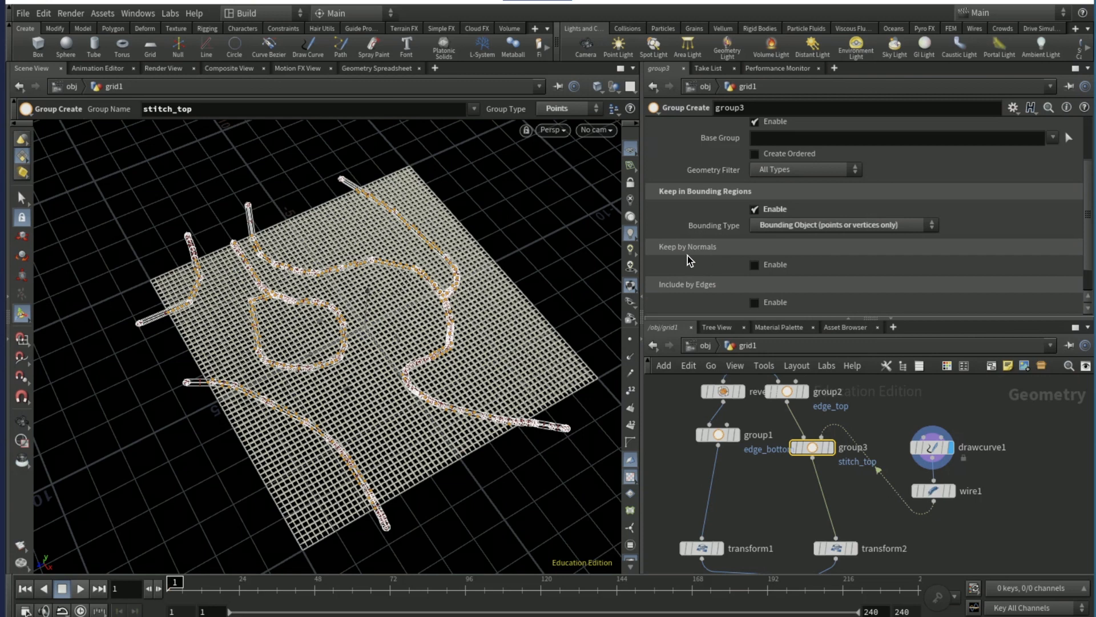
- Duplicate group3 between group1 and transform1 with wire1 as its bounding object, and name the copy's group stitch_bottom
{"action": "left_click_drag", "start_coordinate": [807, 448], "coordinate": [688, 490], "text": "alt"}
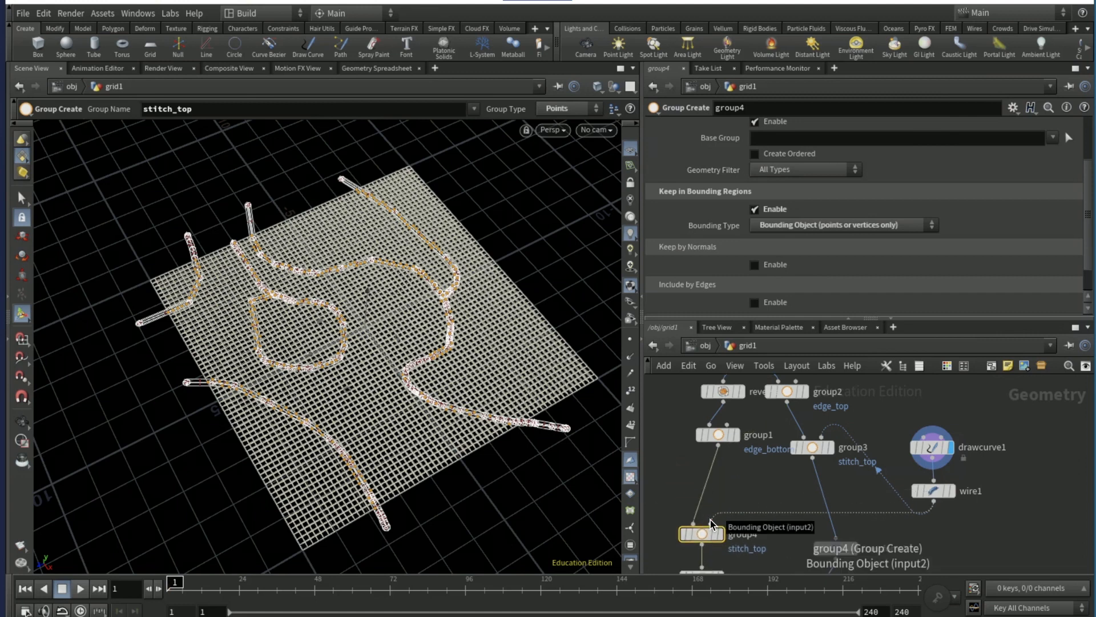
{"action": "scroll", "coordinate": [712, 252], "scroll_direction": "up", "scroll_amount": 3}
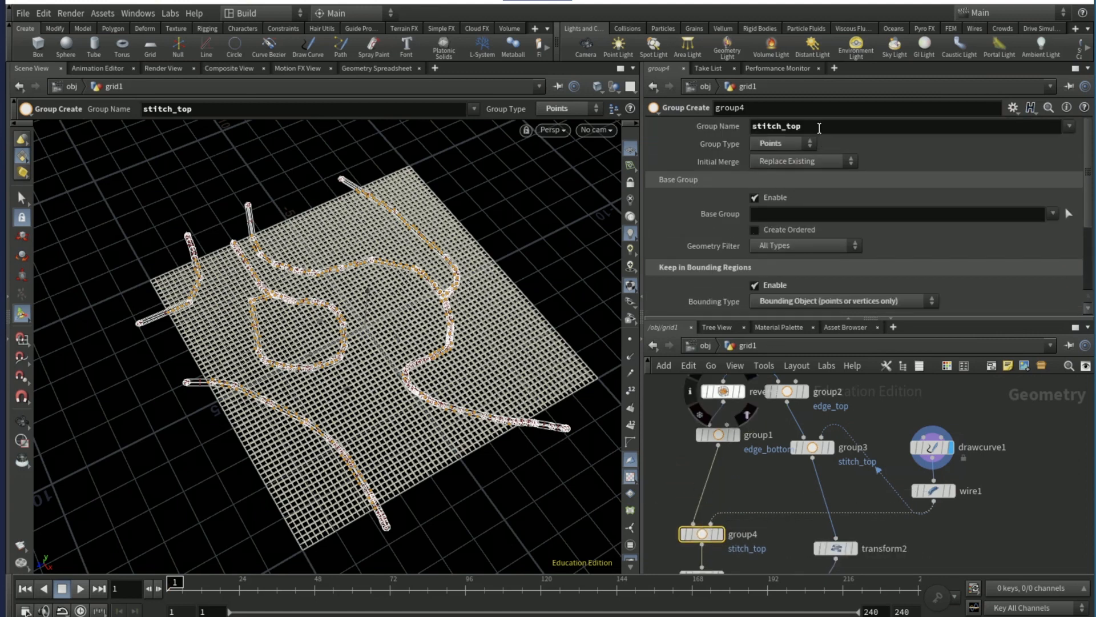
{"action": "left_click", "coordinate": [820, 127]}
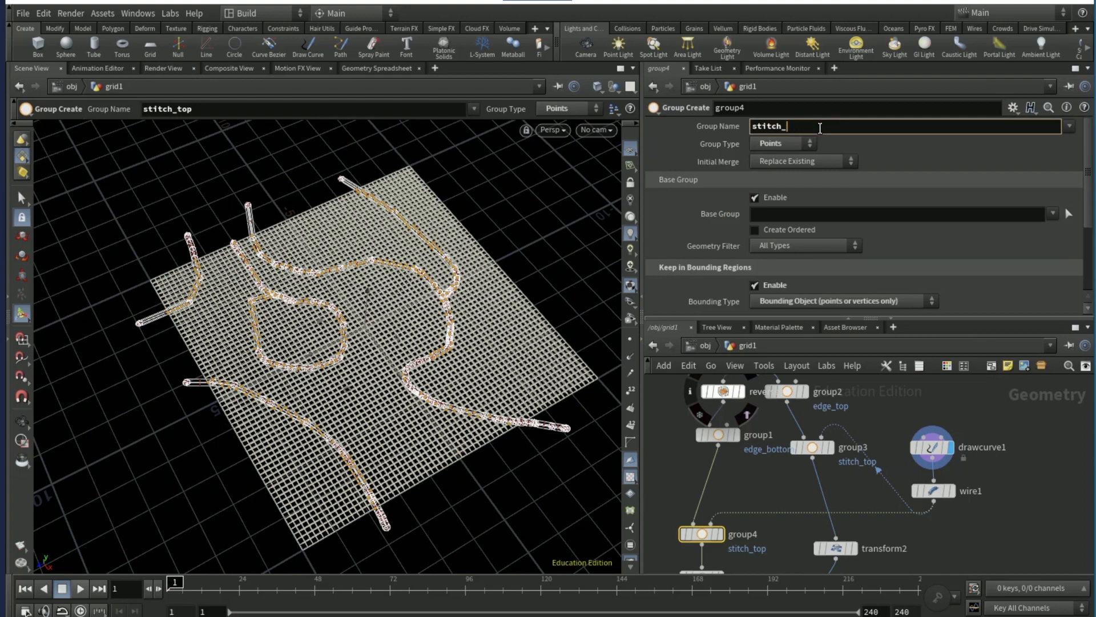
{"action": "type", "text": "bottom"}
{"action": "key", "text": "Return"}
- Add stitch_top to the source group of vellumstitch1 alongside edge_top
{"action": "scroll", "coordinate": [895, 486], "scroll_direction": "down", "scroll_amount": 3}
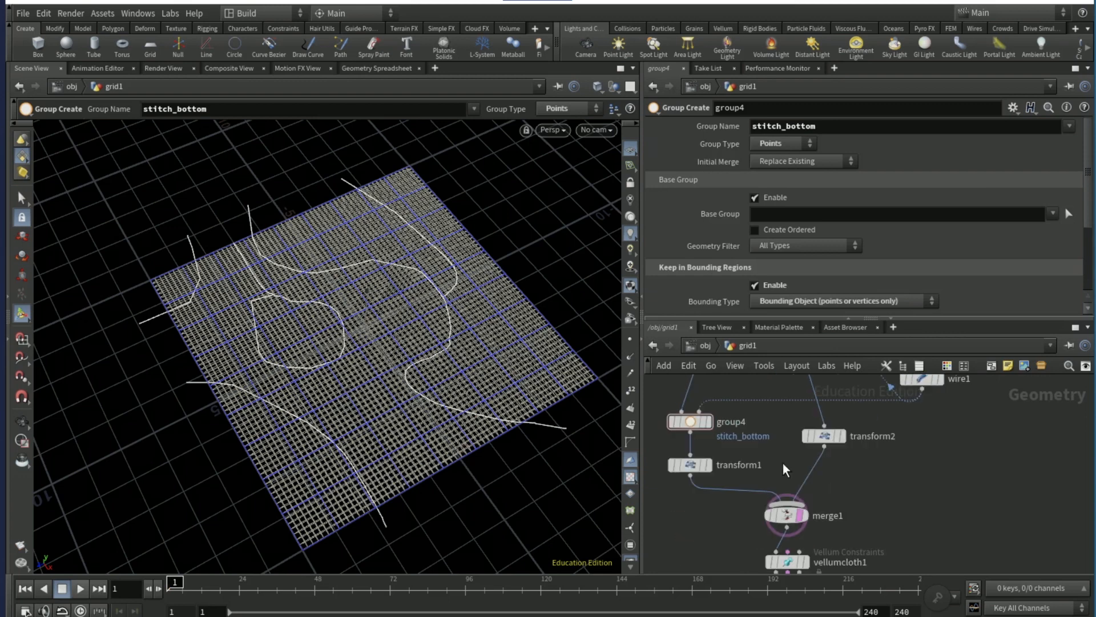
{"action": "scroll", "coordinate": [902, 491], "scroll_direction": "down", "scroll_amount": 2}
{"action": "scroll", "coordinate": [918, 508], "scroll_direction": "down", "scroll_amount": 2}
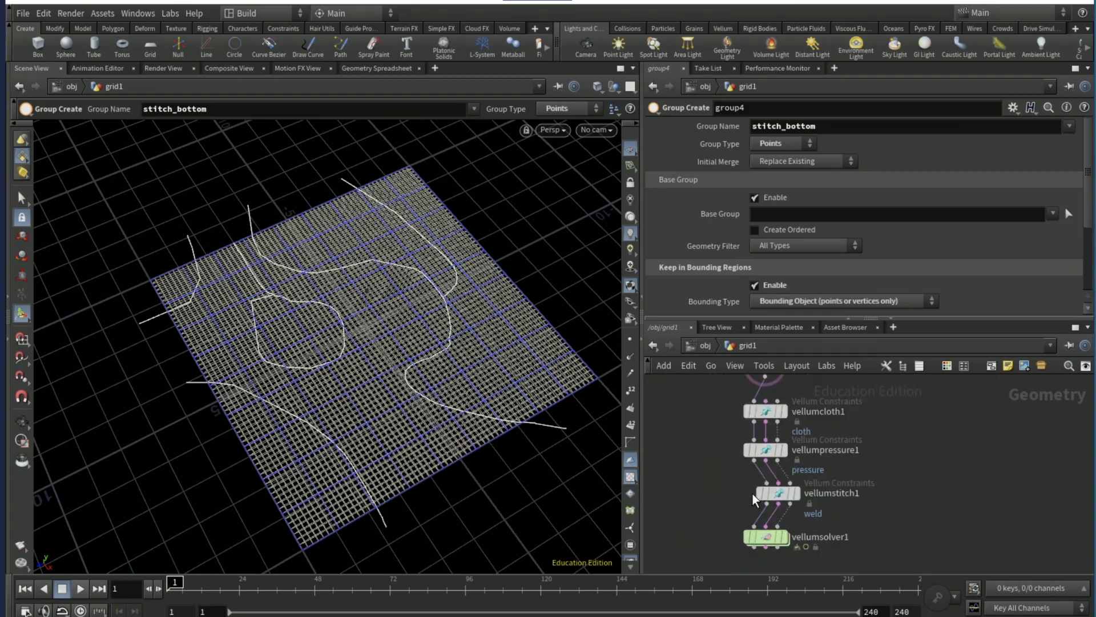
{"action": "left_click", "coordinate": [779, 493]}
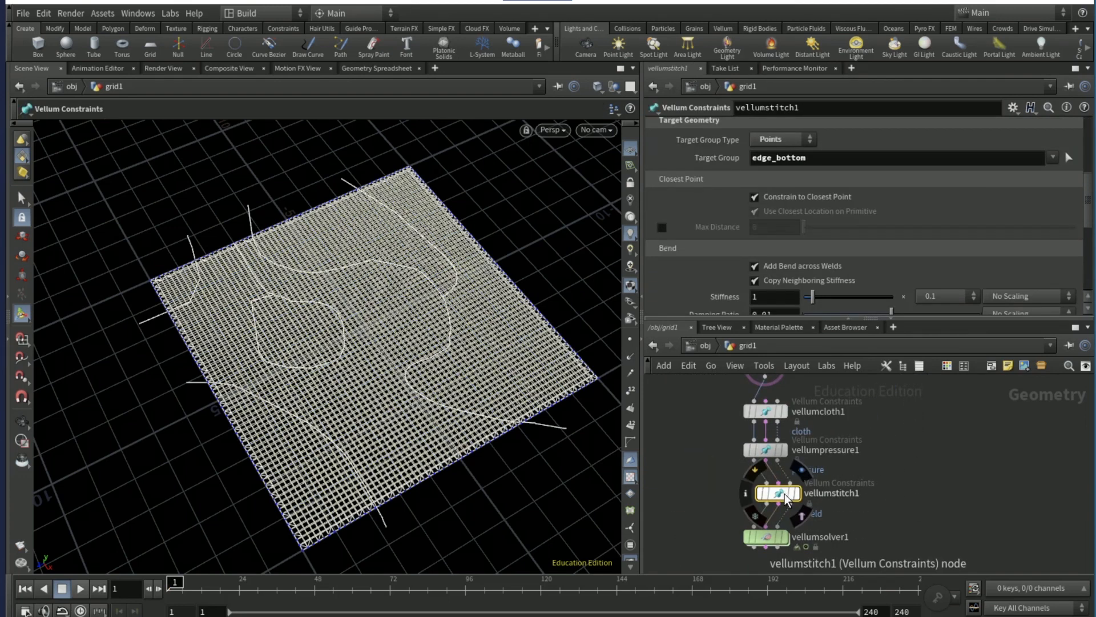
{"action": "scroll", "coordinate": [710, 237], "scroll_direction": "up", "scroll_amount": 5}
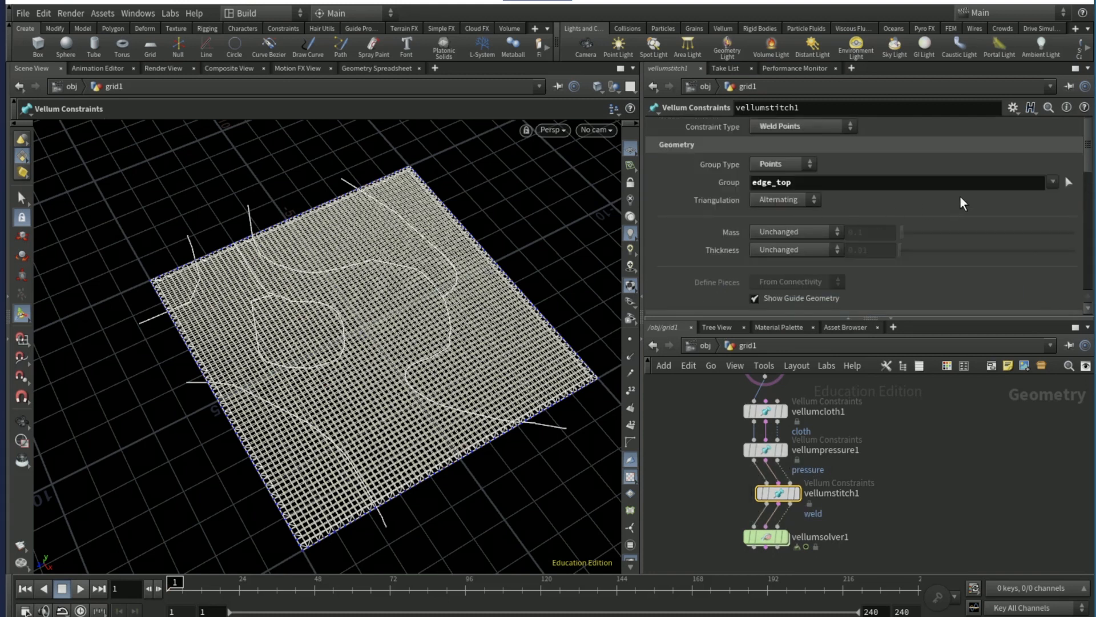
{"action": "left_click", "coordinate": [1053, 182]}
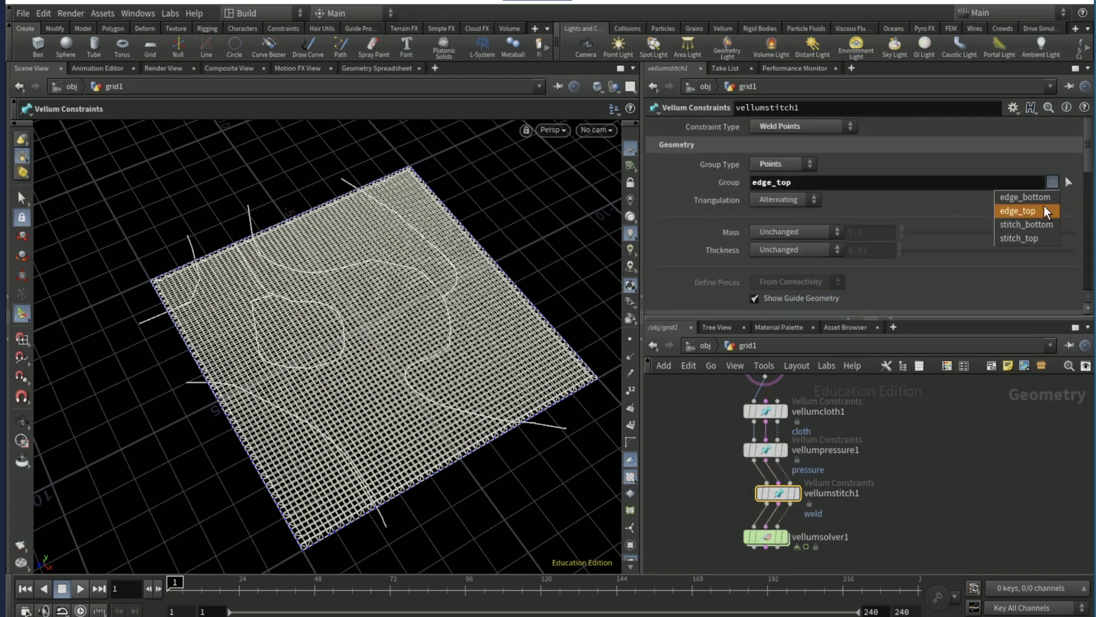
{"action": "left_click", "coordinate": [1021, 238]}
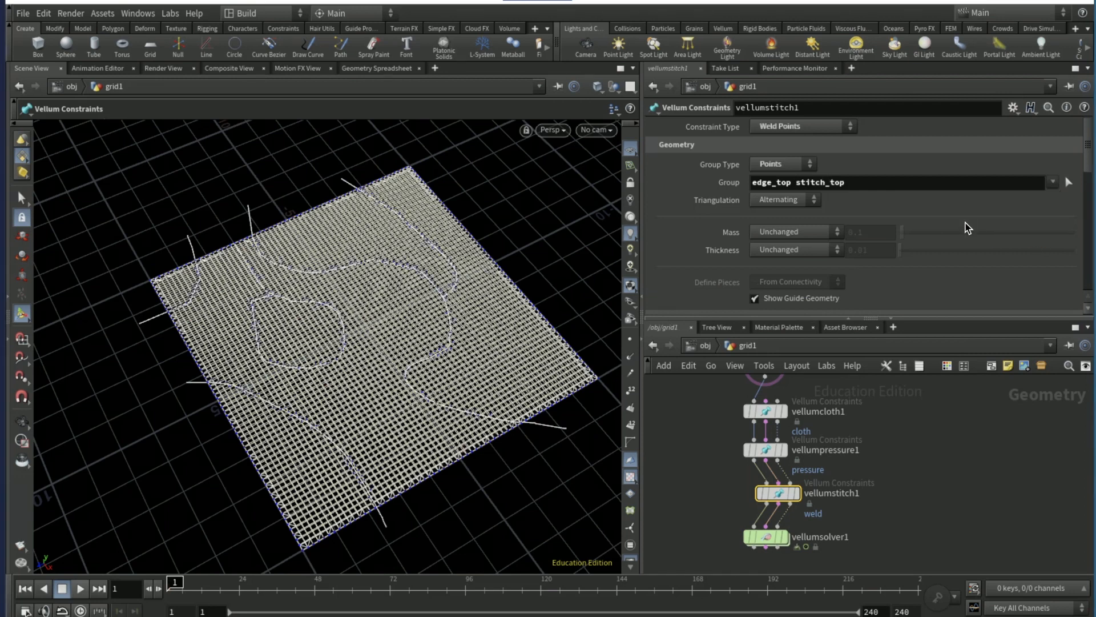
- Add stitch_bottom to the target group of vellumstitch1 alongside edge_bottom, and play the simulation with vellumsolver1 displayed
{"action": "scroll", "coordinate": [968, 227], "scroll_direction": "down", "scroll_amount": 3}
{"action": "scroll", "coordinate": [967, 227], "scroll_direction": "down", "scroll_amount": 1}
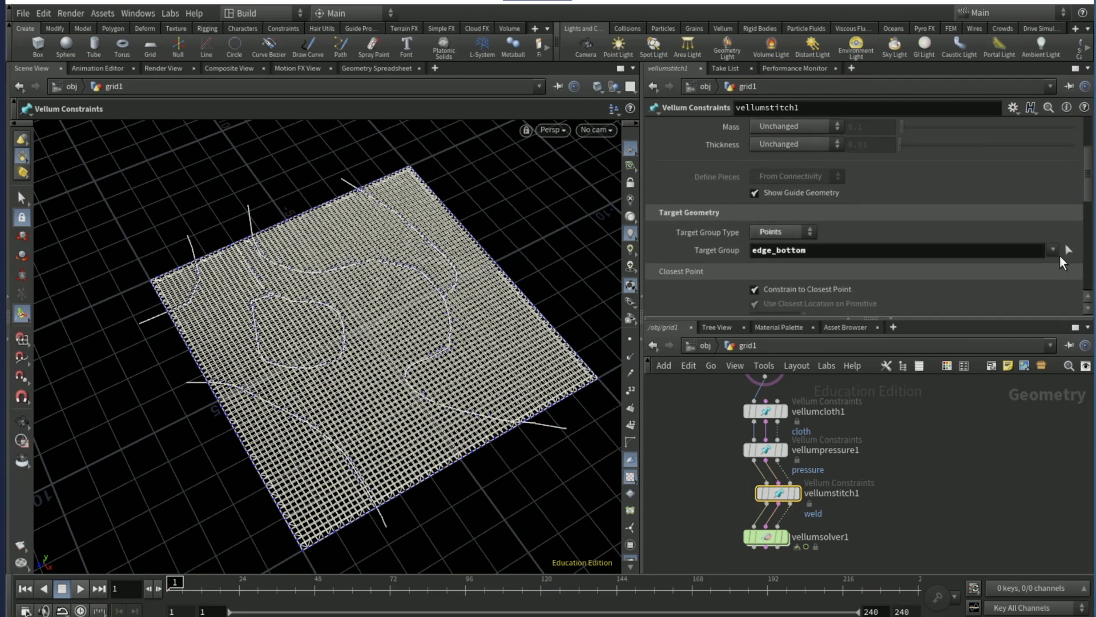
{"action": "left_click", "coordinate": [1050, 248]}
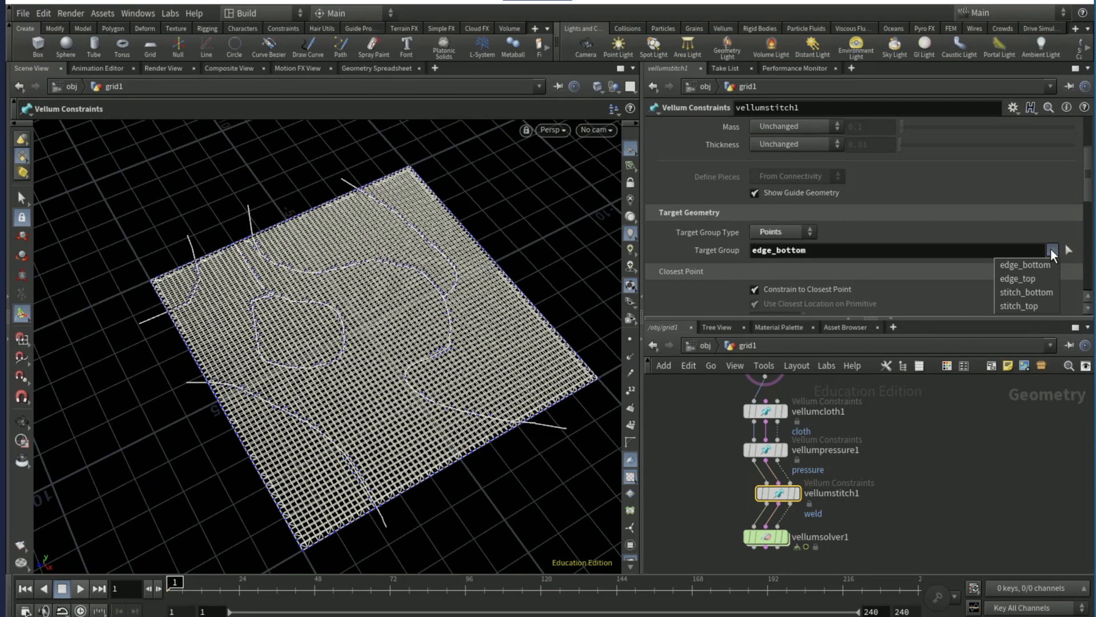
{"action": "left_click", "coordinate": [1037, 292]}
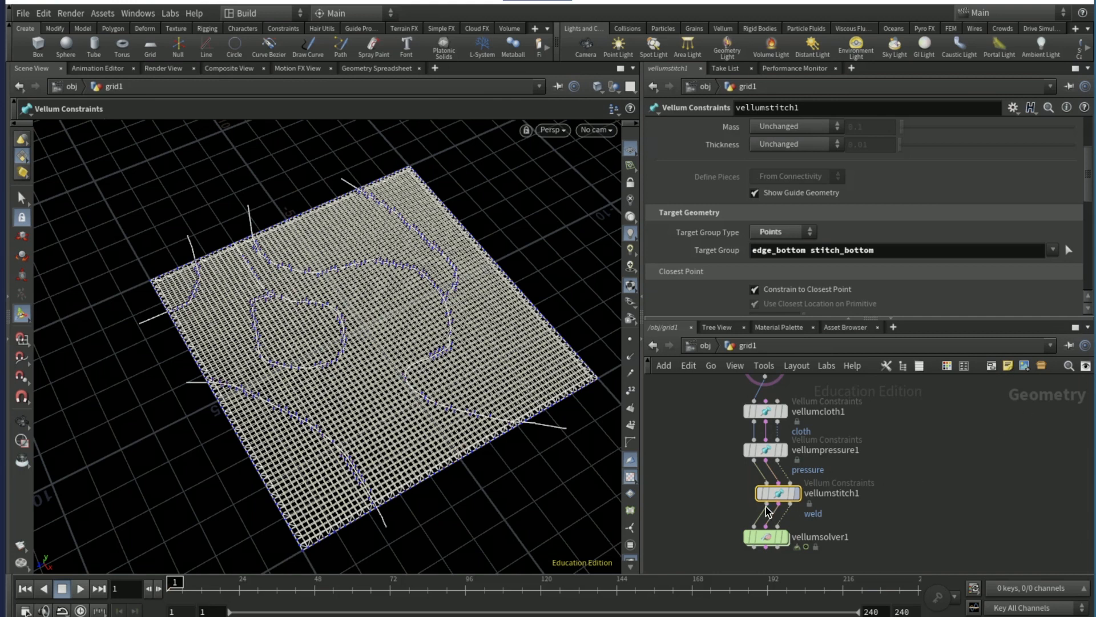
{"action": "left_click", "coordinate": [82, 588]}
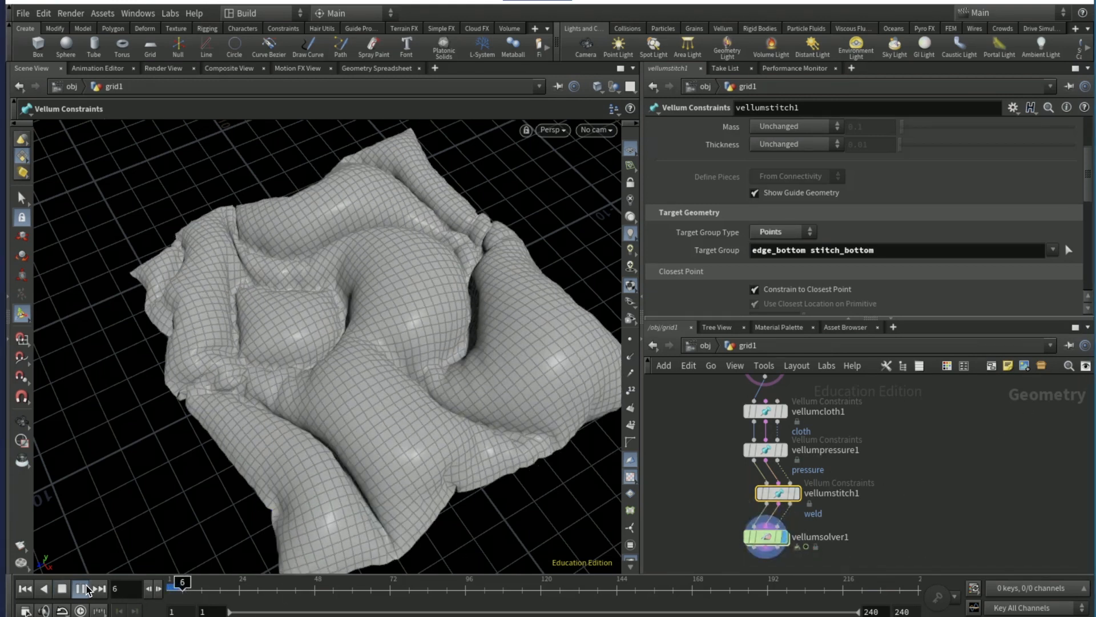